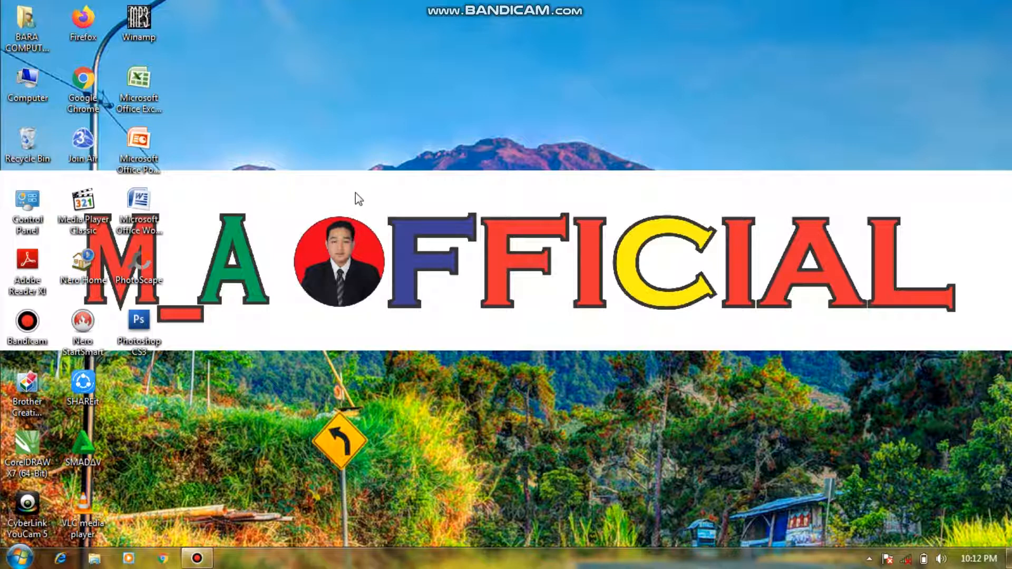
Step: Open Microsoft Office Word and enter the word "belajar" on the first line of the blank document
{"action": "double_click", "coordinate": [149, 216]}
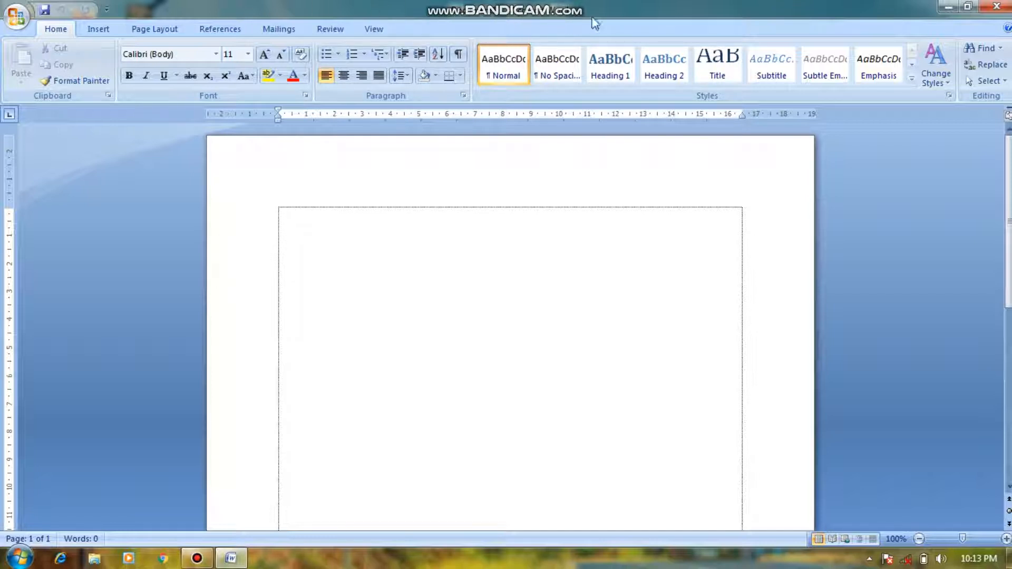
{"action": "left_click", "coordinate": [60, 26]}
{"action": "type", "text": "belajar"}
Step: Set the font size of the word "belajar" to 20
{"action": "left_click_drag", "start_coordinate": [315, 217], "coordinate": [239, 196]}
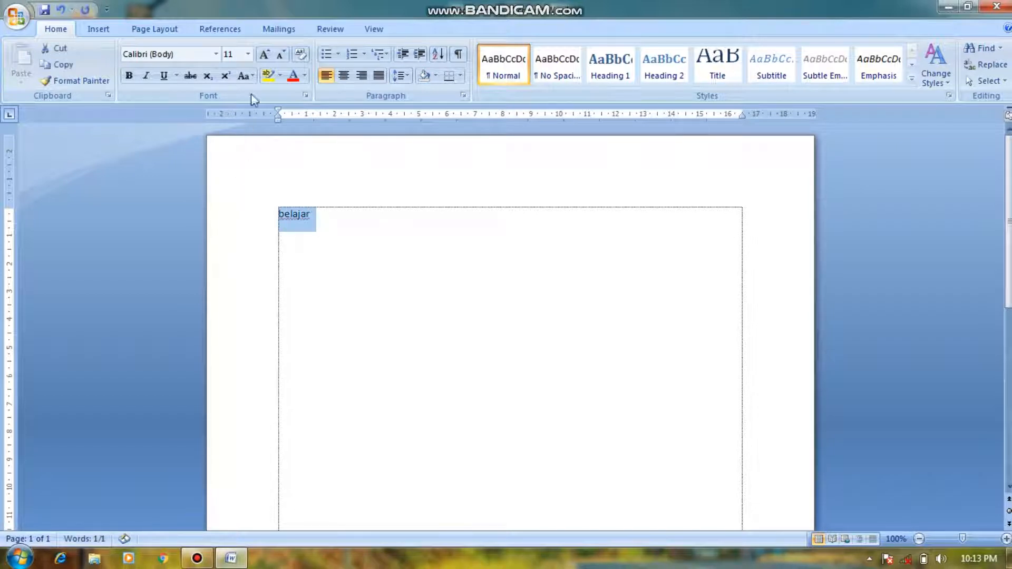
{"action": "left_click", "coordinate": [248, 54]}
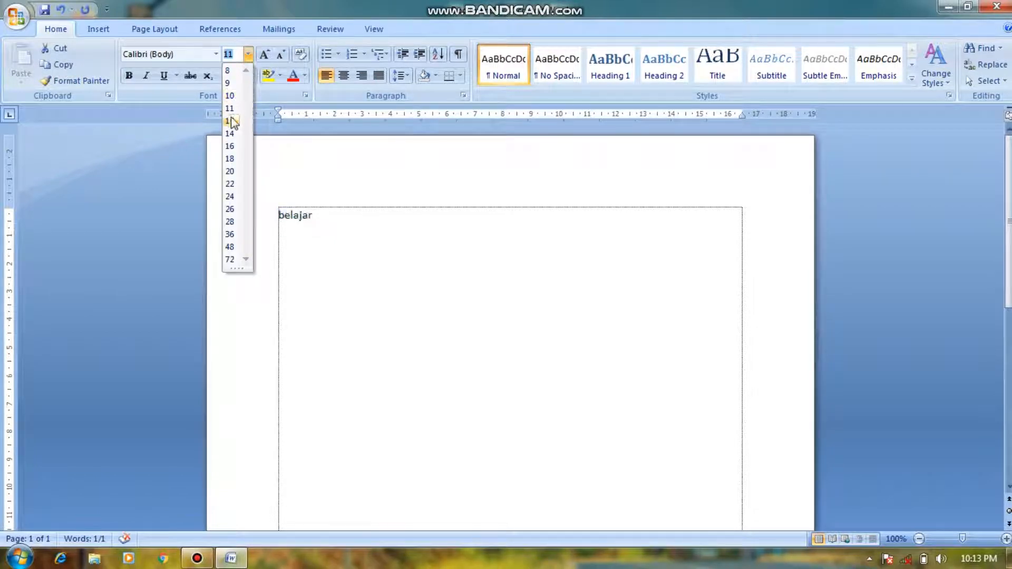
{"action": "left_click", "coordinate": [230, 171]}
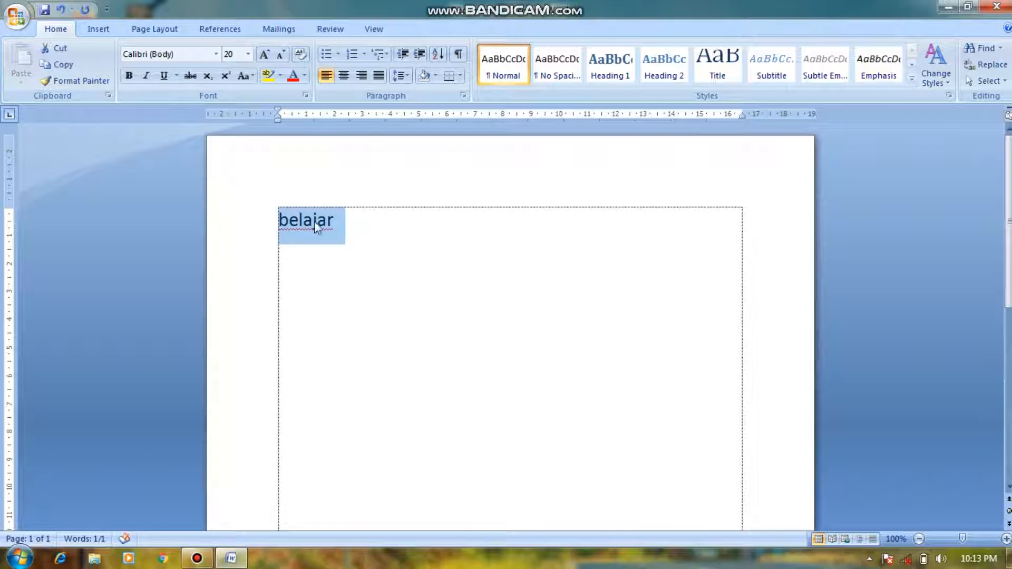
{"action": "left_click", "coordinate": [371, 222]}
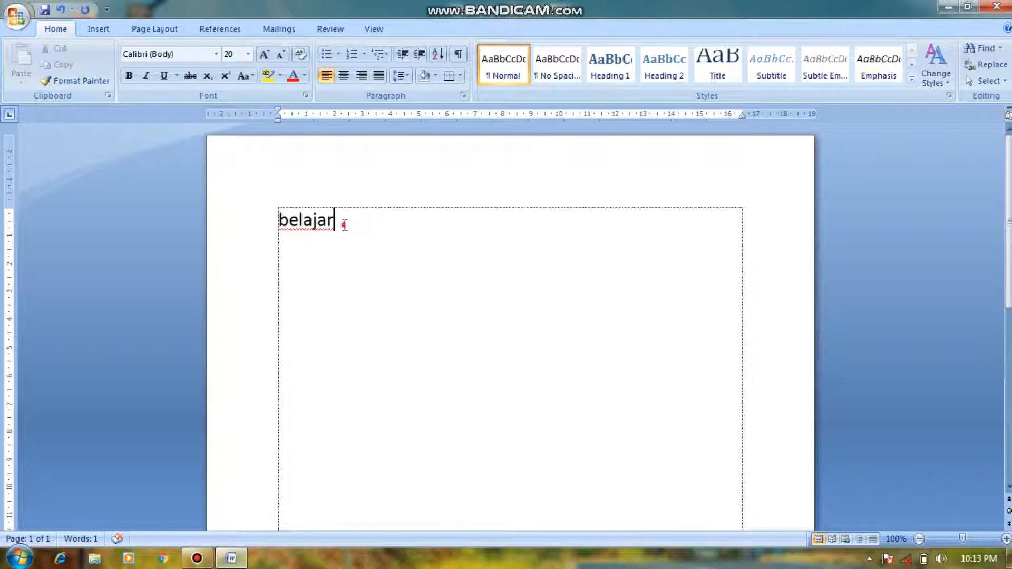
{"action": "left_click", "coordinate": [245, 225]}
{"action": "left_click", "coordinate": [401, 252]}
{"action": "left_click", "coordinate": [382, 221]}
{"action": "left_click_drag", "start_coordinate": [350, 219], "coordinate": [277, 218]}
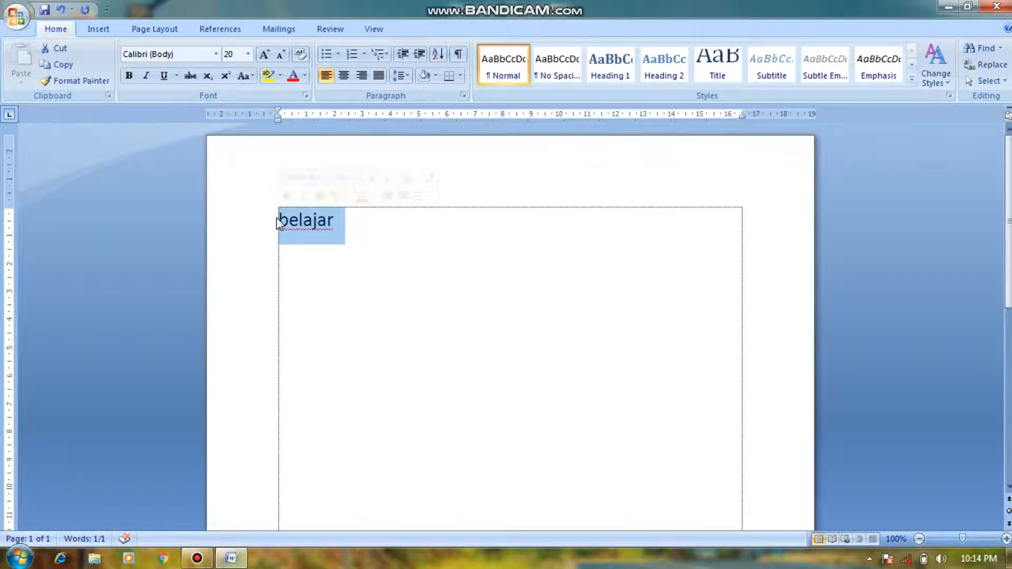
{"action": "left_click", "coordinate": [474, 185]}
{"action": "left_click", "coordinate": [340, 223]}
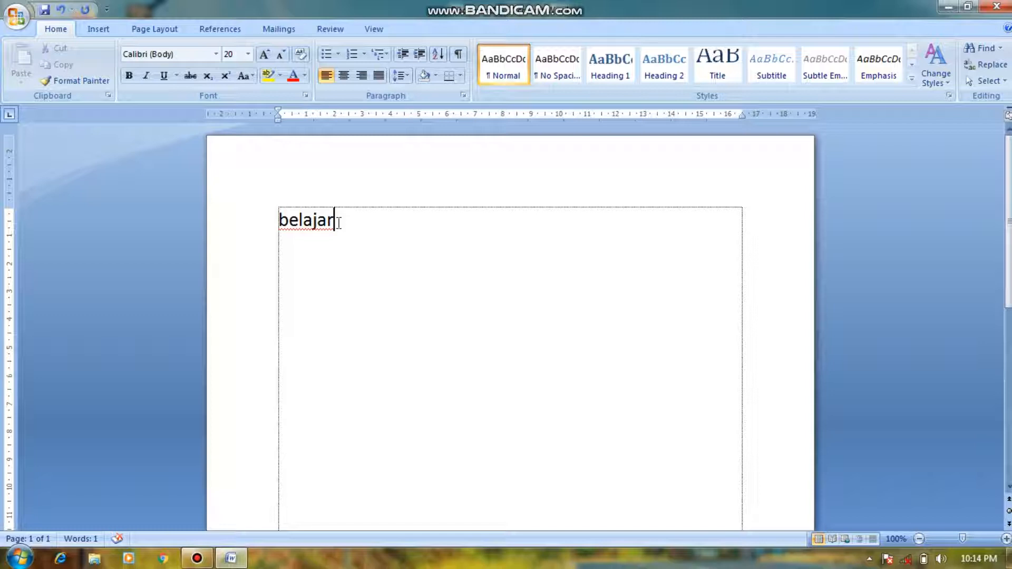
Step: Change the font of the word "belajar" to Times New Roman
{"action": "left_click_drag", "start_coordinate": [337, 221], "coordinate": [276, 224]}
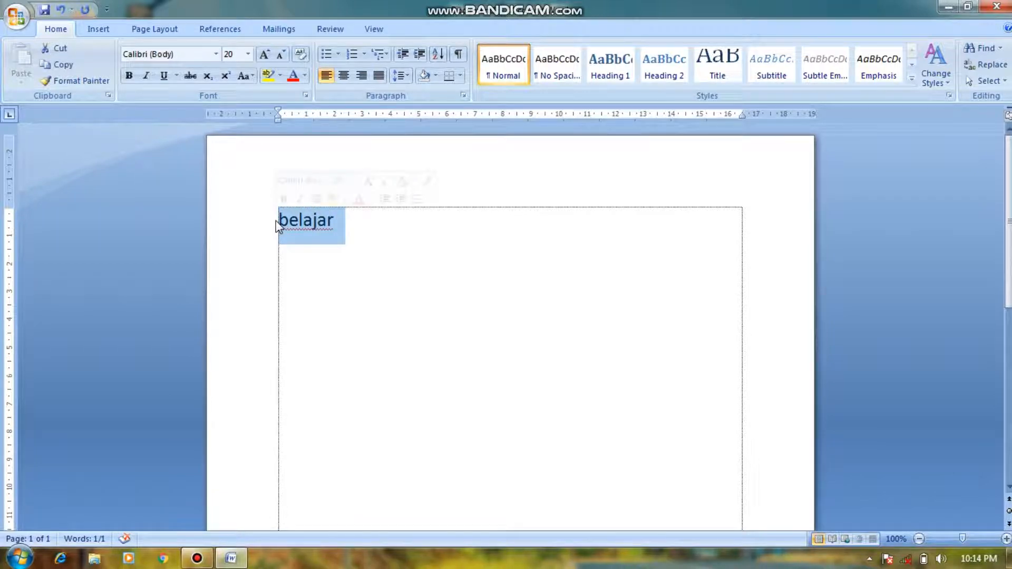
{"action": "left_click", "coordinate": [216, 54]}
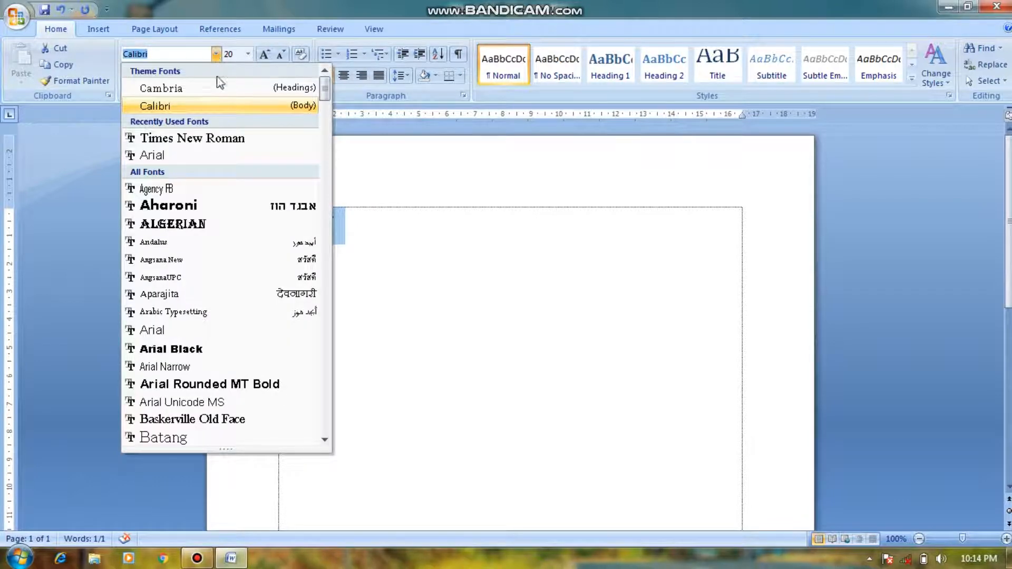
{"action": "left_click", "coordinate": [220, 139]}
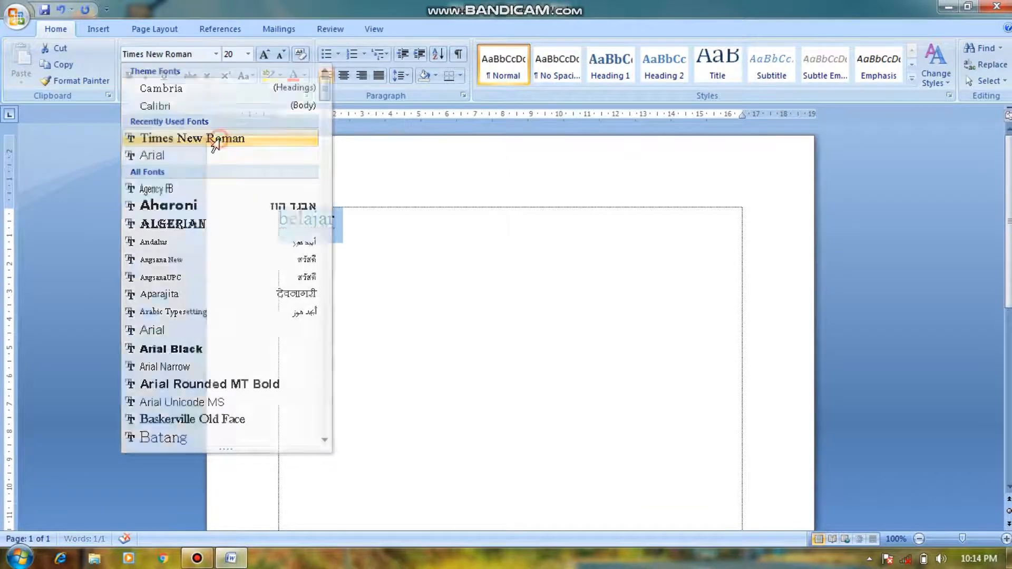
{"action": "left_click", "coordinate": [314, 250]}
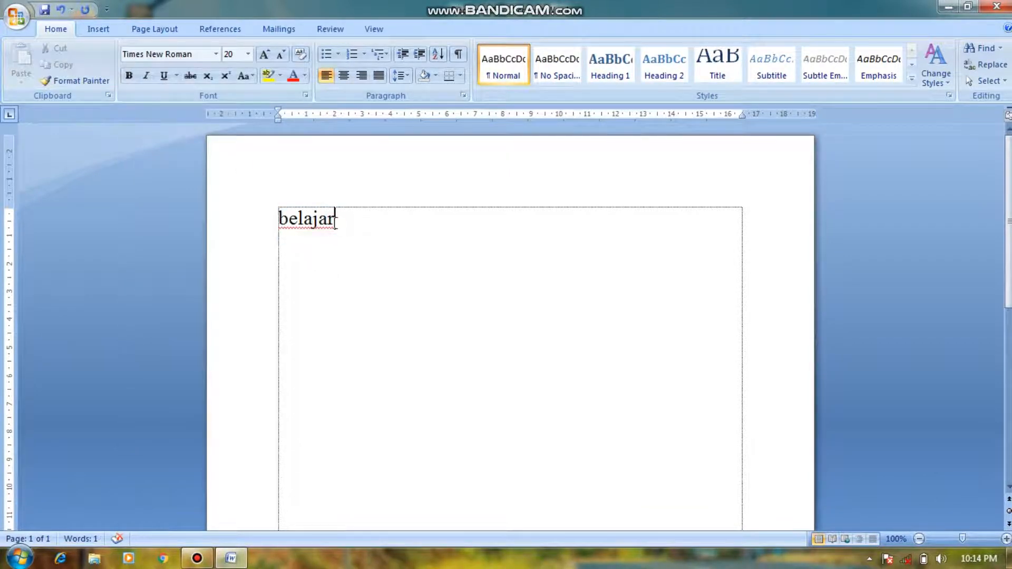
Step: Continue the first line so that it reads "Belajar cara membuka jendela ms. Word 2007"
{"action": "type", "text": "cara "}
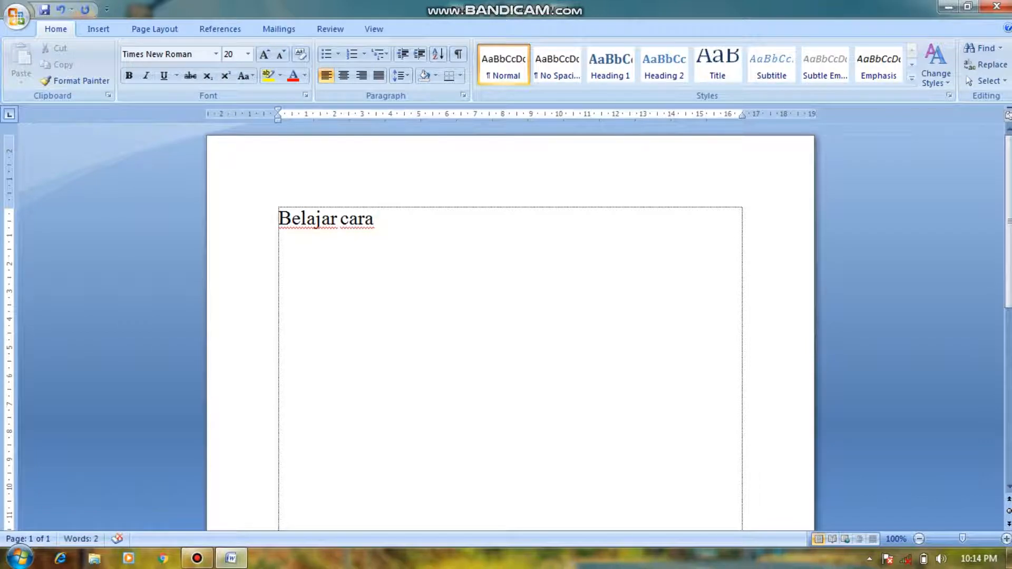
{"action": "type", "text": "membuka "}
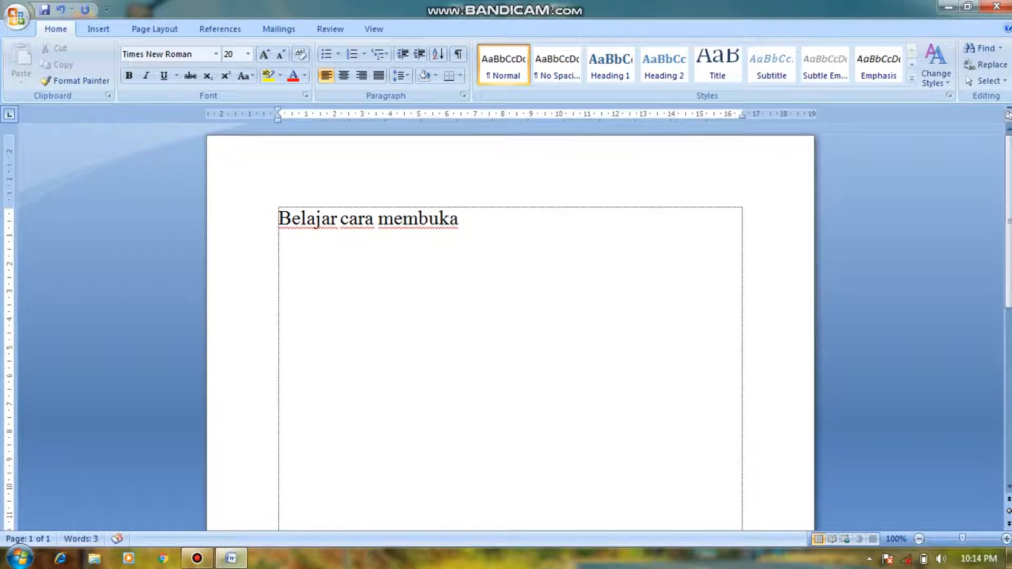
{"action": "type", "text": "jend"}
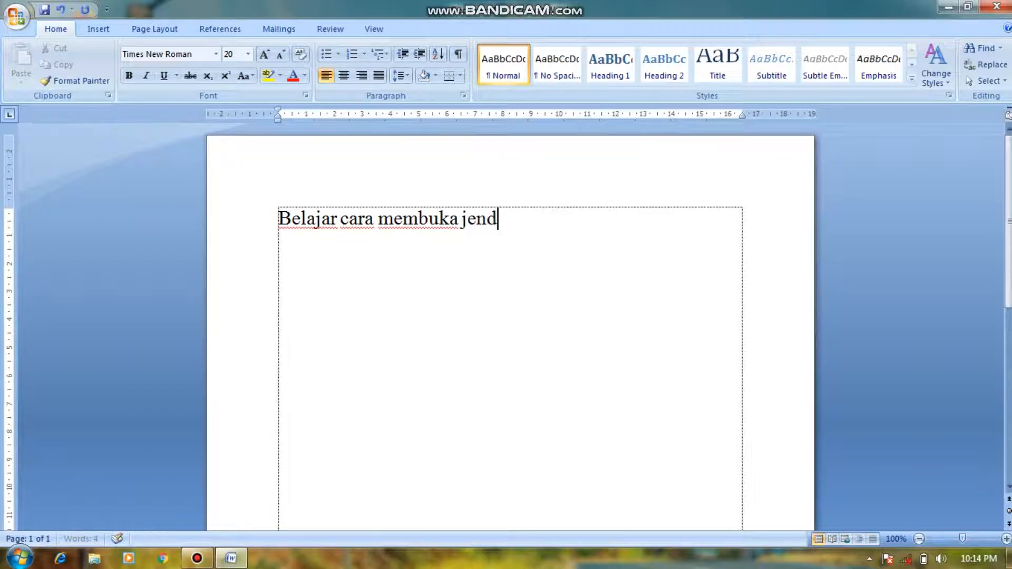
{"action": "type", "text": "ela"}
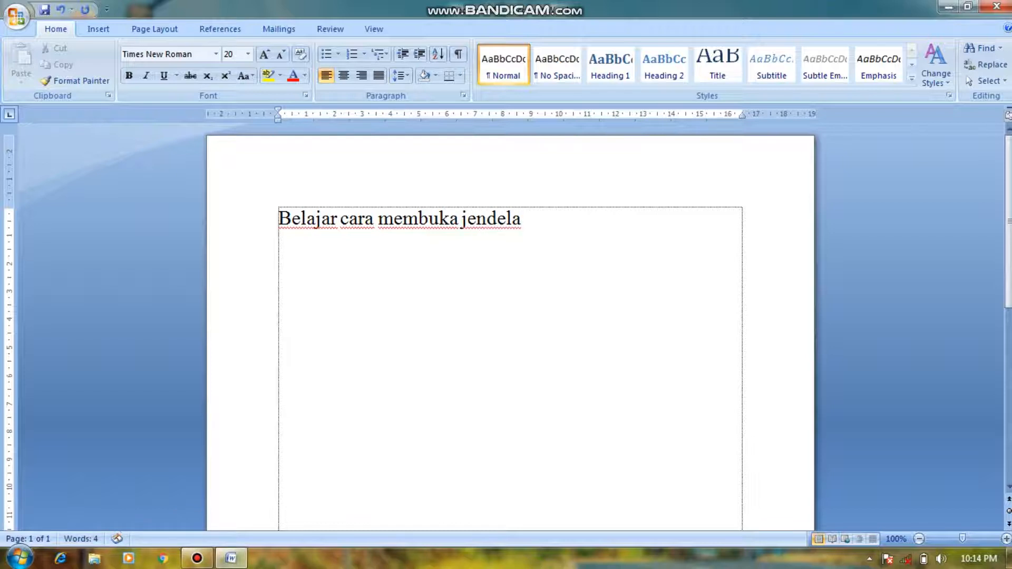
{"action": "type", "text": " ms. word 29"}
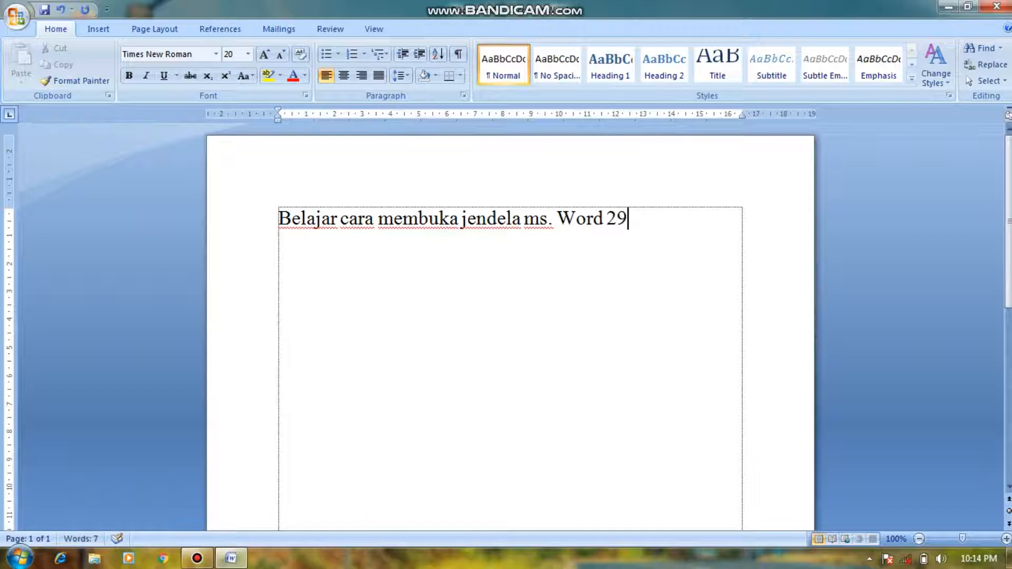
{"action": "key", "text": "BackSpace"}
{"action": "type", "text": "007"}
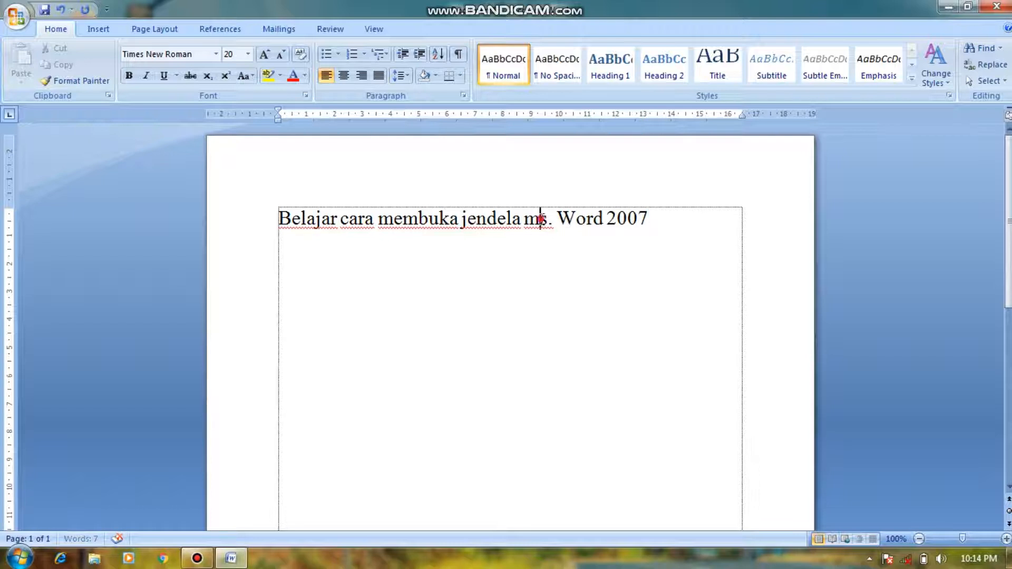
Step: Shrink the whole sentence to font size 16 and enlarge it to size 22
{"action": "left_click_drag", "start_coordinate": [684, 216], "coordinate": [206, 217]}
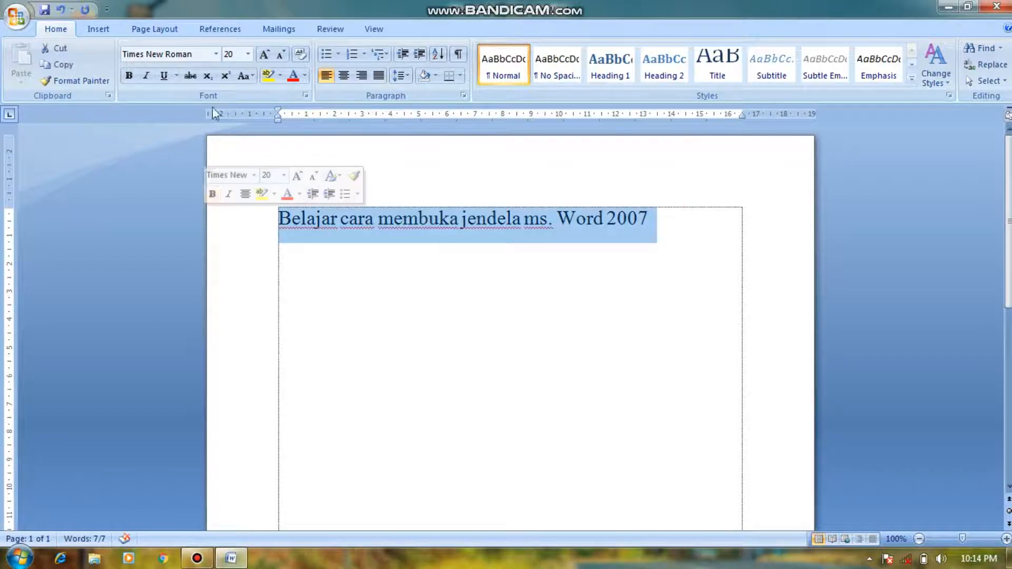
{"action": "left_click", "coordinate": [283, 56]}
{"action": "left_click", "coordinate": [282, 56]}
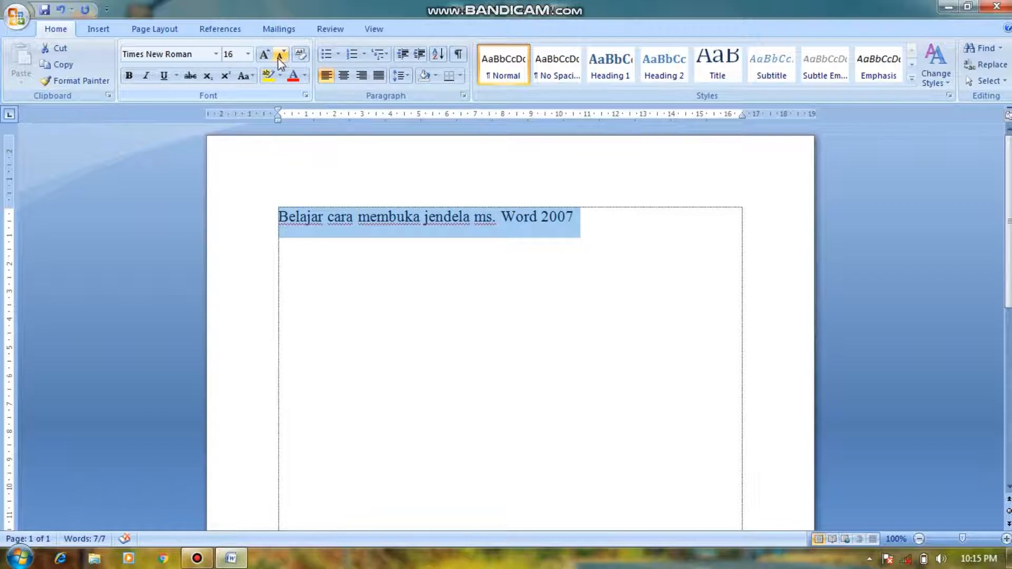
{"action": "left_click", "coordinate": [269, 55]}
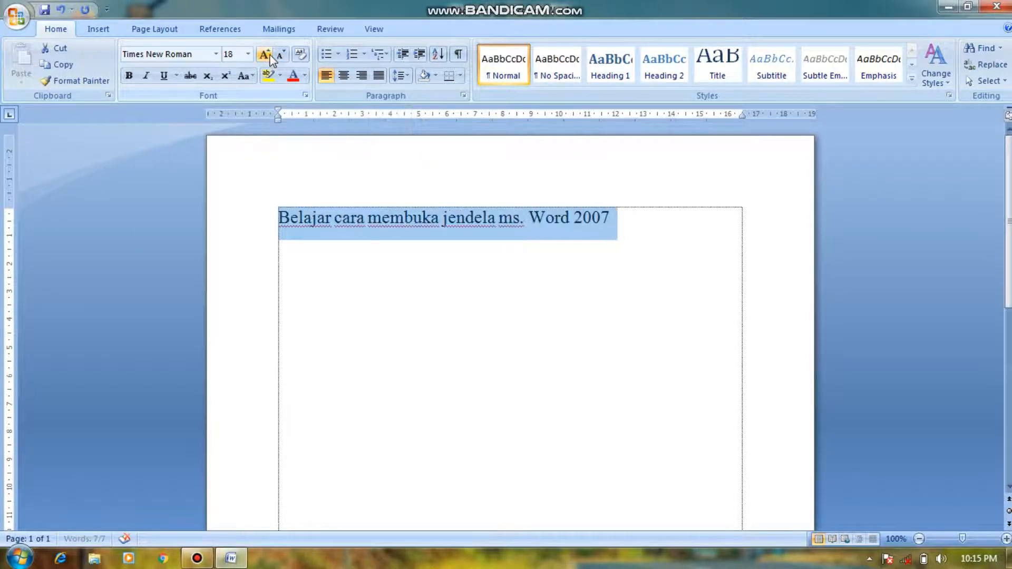
{"action": "left_click", "coordinate": [268, 55]}
{"action": "left_click", "coordinate": [269, 55]}
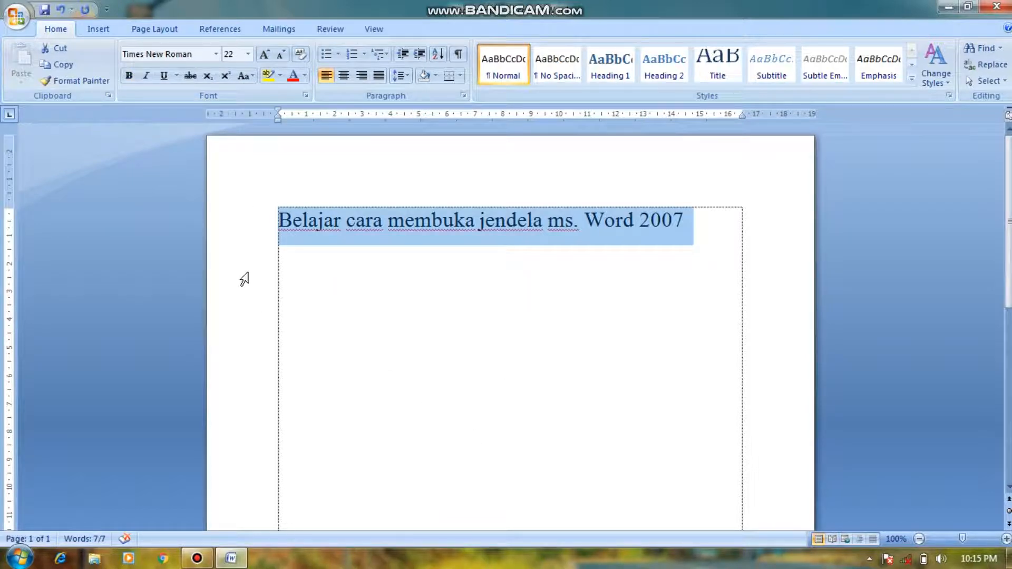
Step: Make the whole sentence bold, italic and underlined with a single line
{"action": "left_click", "coordinate": [129, 75]}
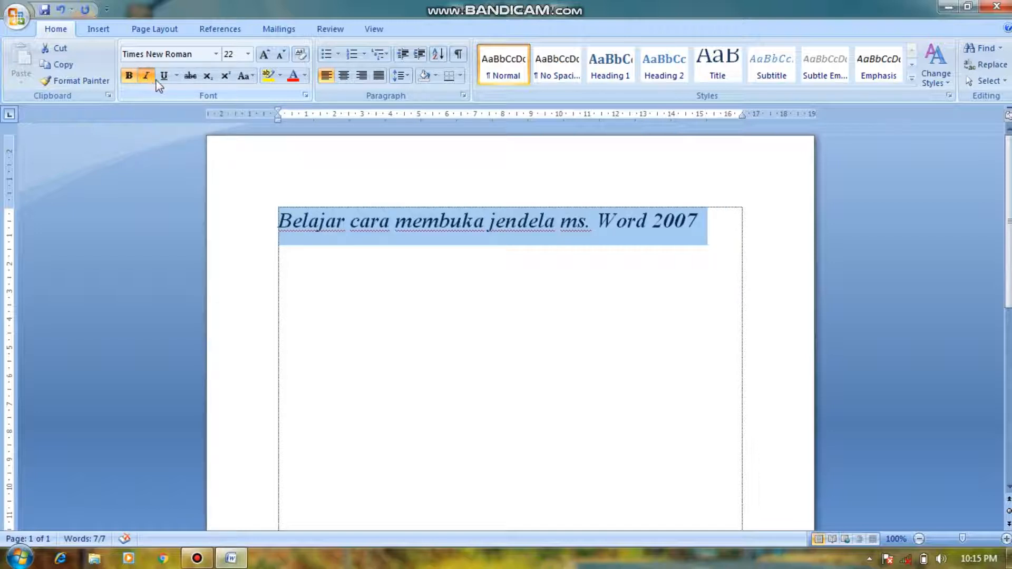
{"action": "left_click", "coordinate": [176, 77]}
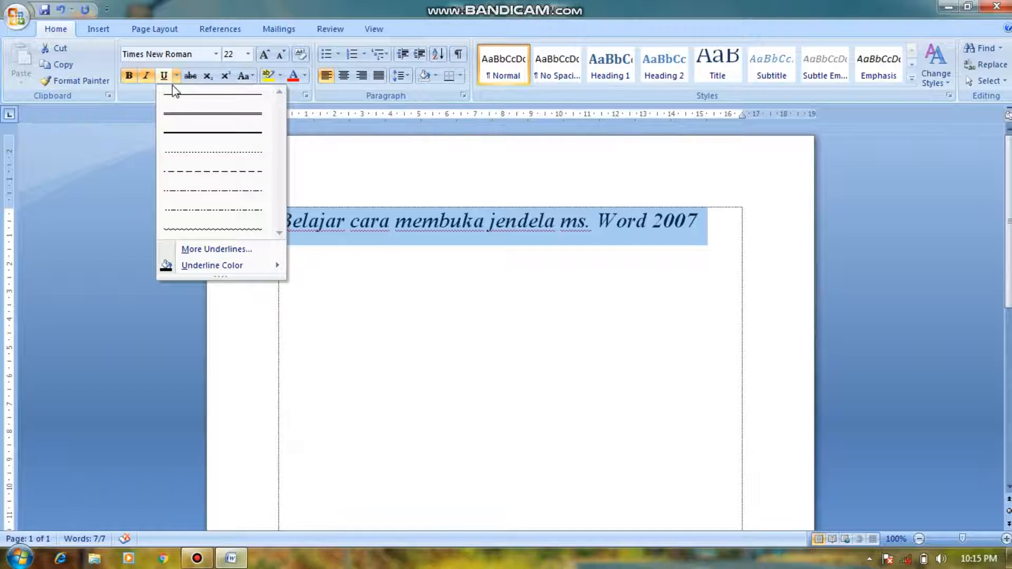
{"action": "left_click", "coordinate": [167, 76]}
{"action": "left_click", "coordinate": [169, 76]}
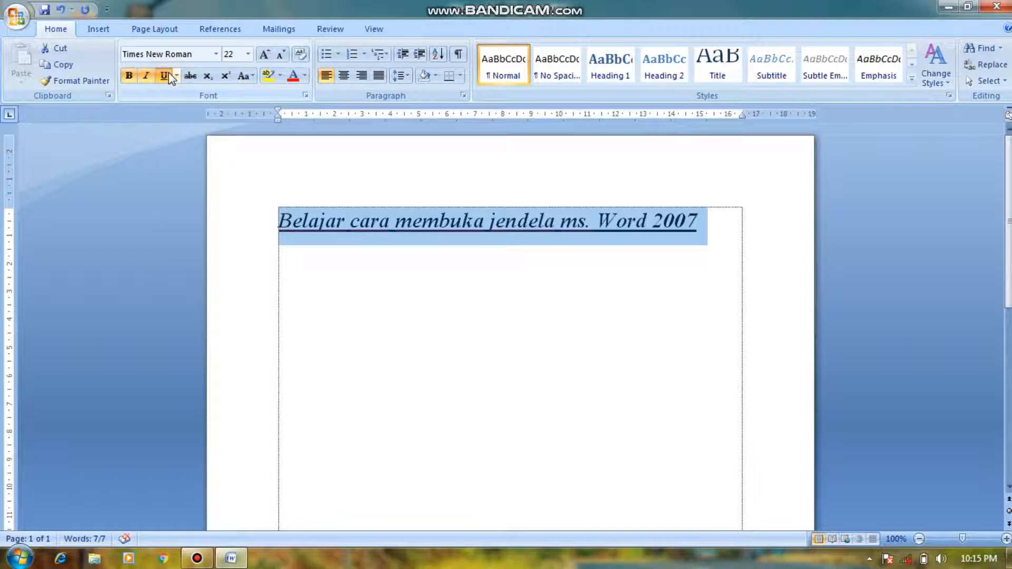
{"action": "left_click", "coordinate": [362, 240]}
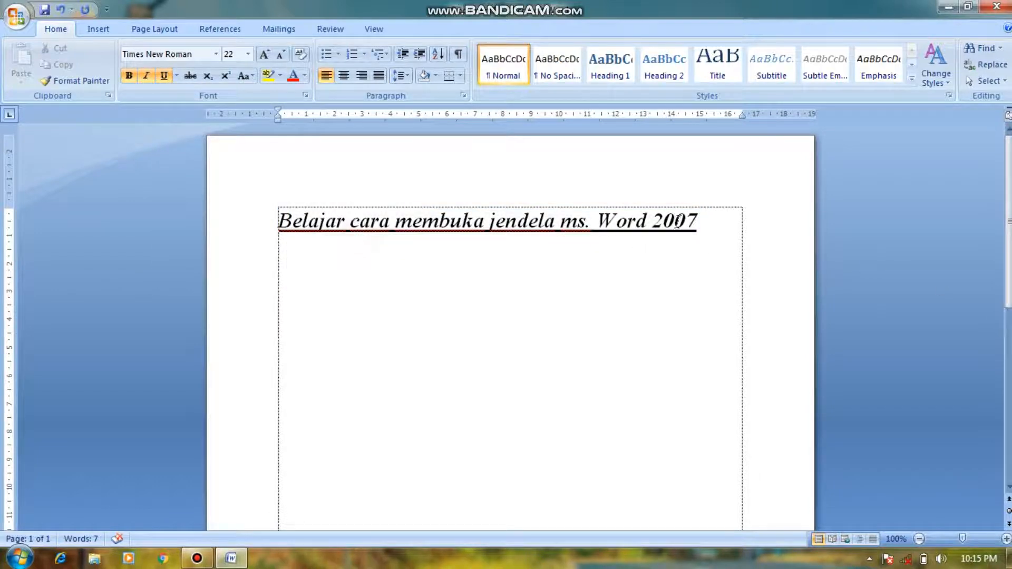
Step: Set the underline color of the whole sentence to standard red
{"action": "left_click_drag", "start_coordinate": [677, 220], "coordinate": [274, 221]}
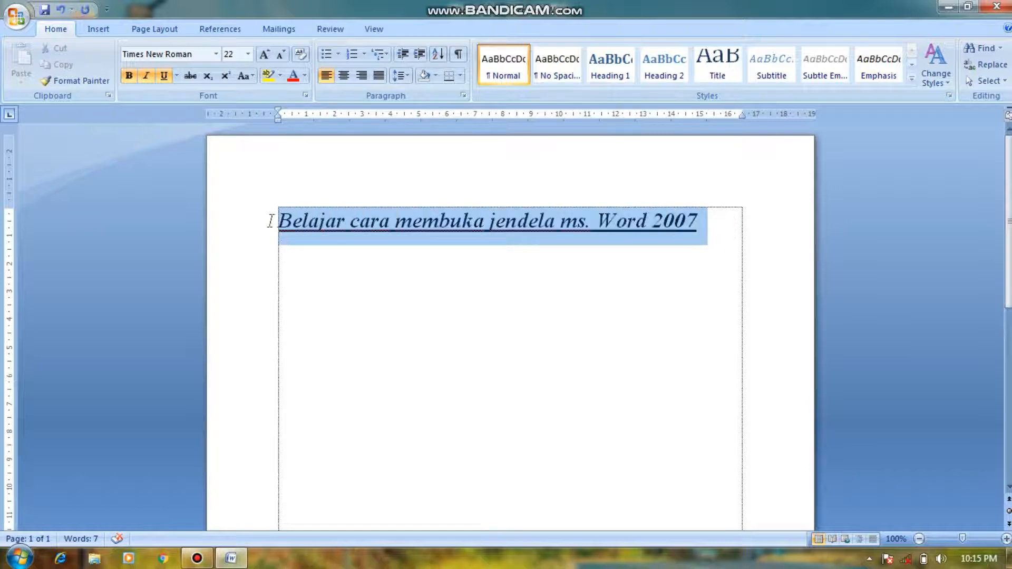
{"action": "left_click", "coordinate": [168, 74]}
{"action": "left_click", "coordinate": [175, 75]}
{"action": "left_click", "coordinate": [164, 72]}
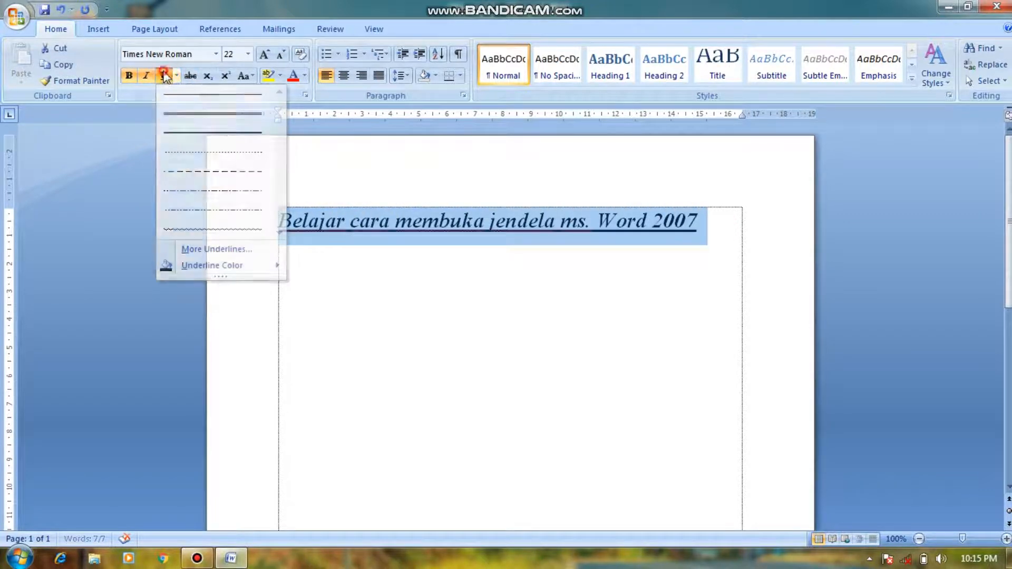
{"action": "left_click", "coordinate": [176, 75]}
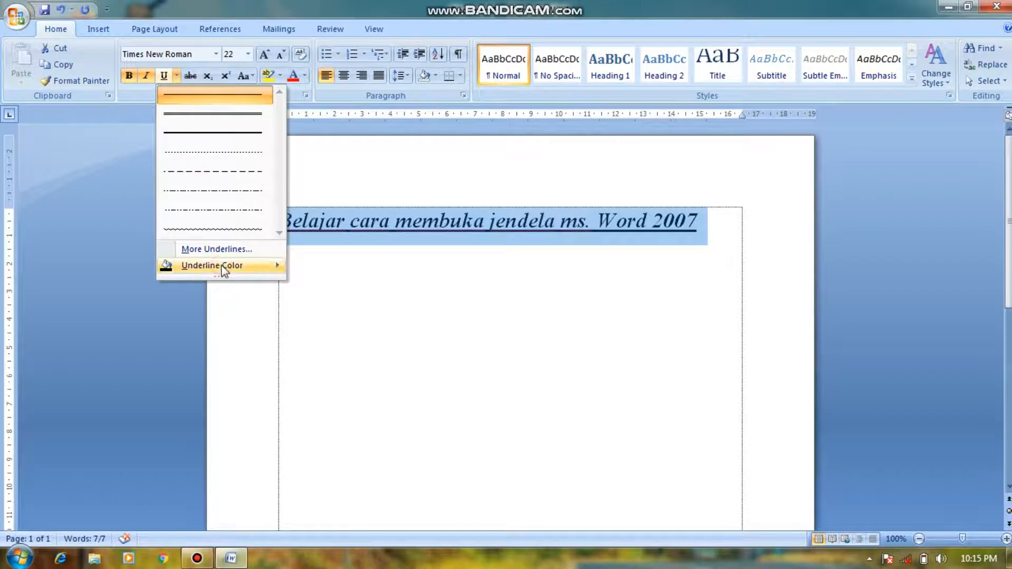
{"action": "mouse_move", "coordinate": [222, 265]}
{"action": "left_click", "coordinate": [307, 377]}
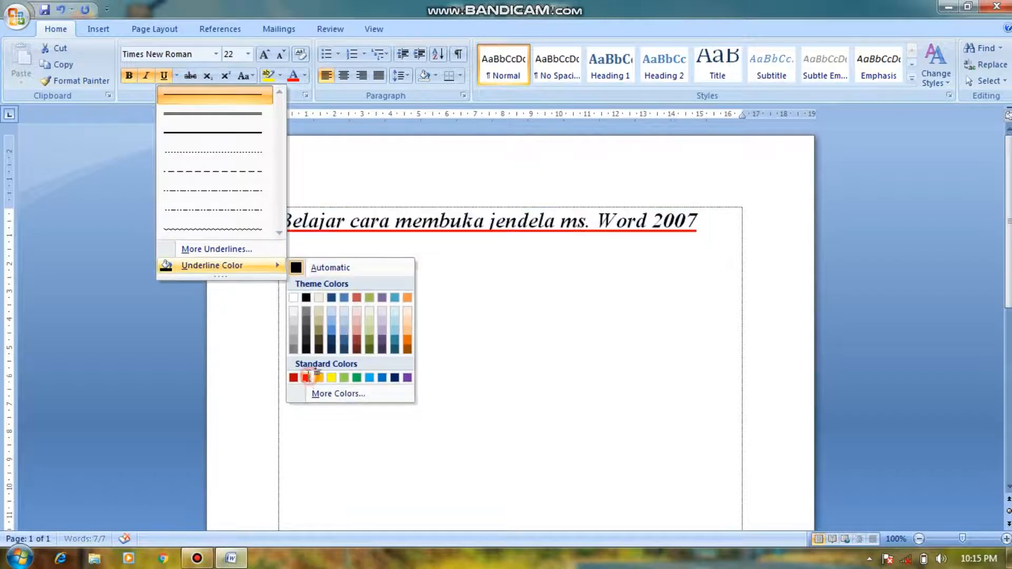
{"action": "left_click", "coordinate": [309, 267]}
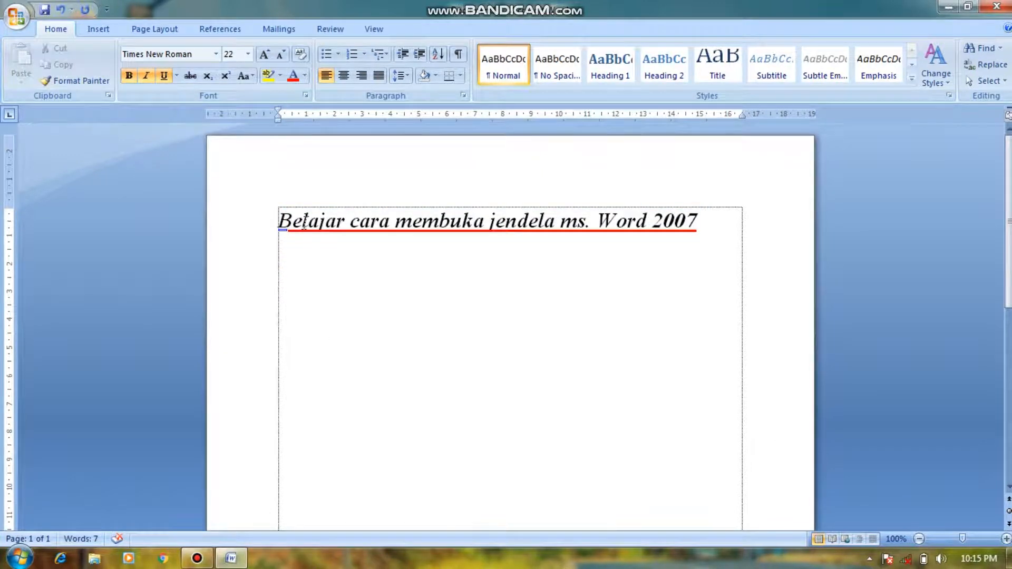
Step: Try strikethrough on the word "Belajar" and on the whole sentence, and remove it again
{"action": "left_click", "coordinate": [192, 78]}
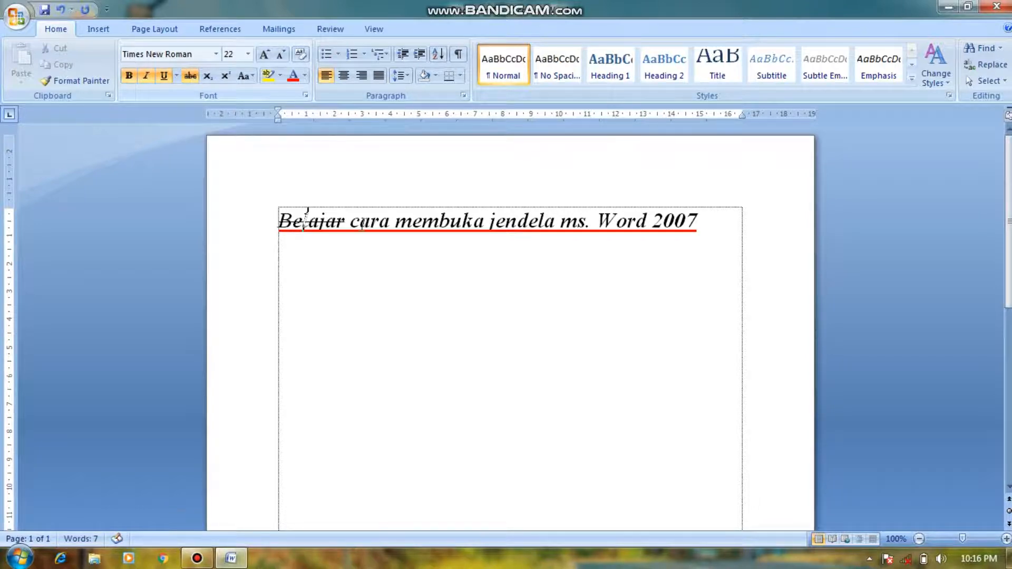
{"action": "left_click_drag", "start_coordinate": [727, 217], "coordinate": [244, 197]}
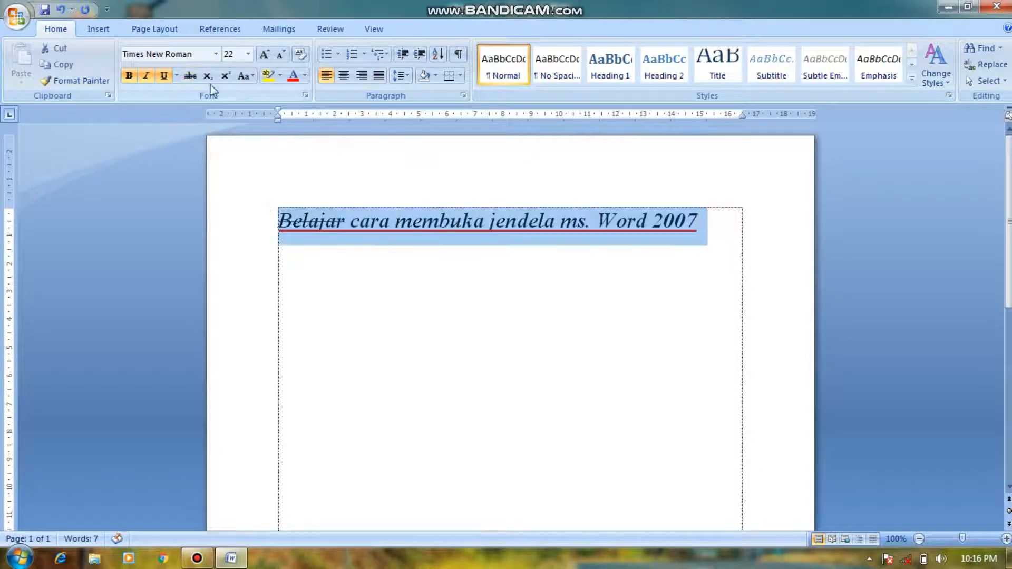
{"action": "left_click", "coordinate": [193, 77]}
{"action": "left_click", "coordinate": [193, 77]}
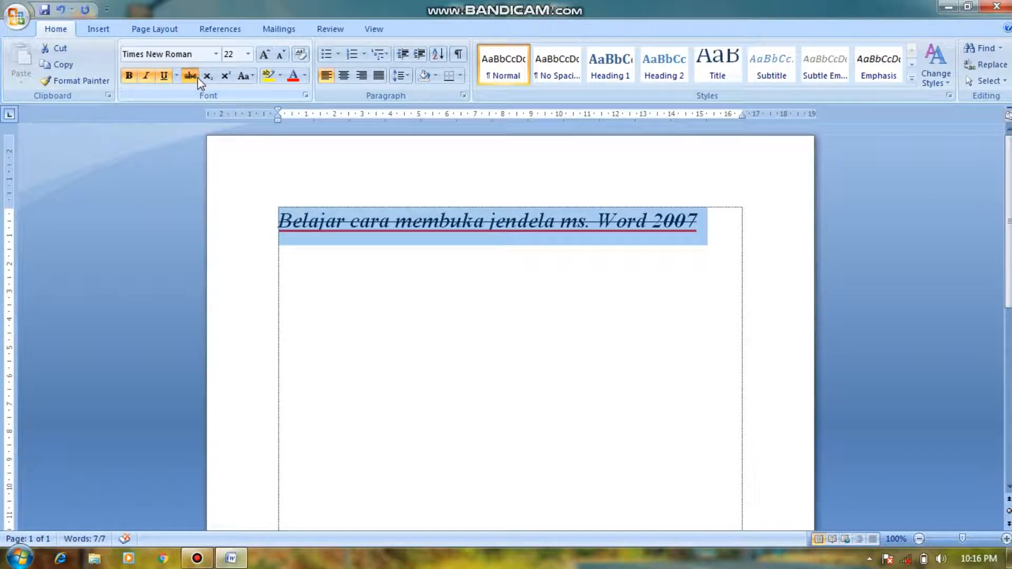
{"action": "left_click", "coordinate": [193, 75]}
{"action": "left_click", "coordinate": [452, 296]}
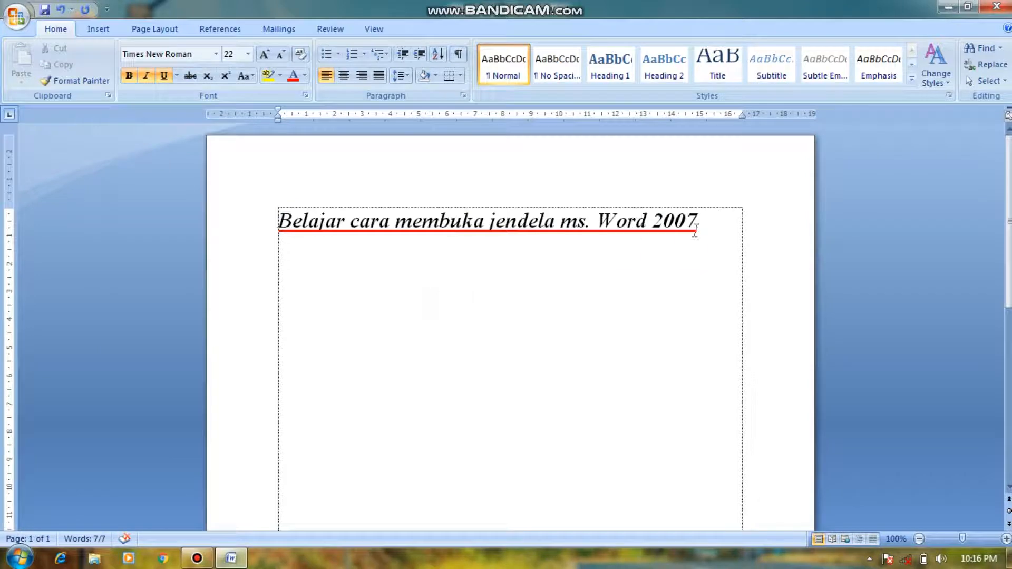
Step: Start a new line below the sentence, try the subscript text "gu" there and erase it
{"action": "left_click", "coordinate": [716, 222]}
{"action": "key", "text": "Return"}
{"action": "left_click", "coordinate": [208, 76]}
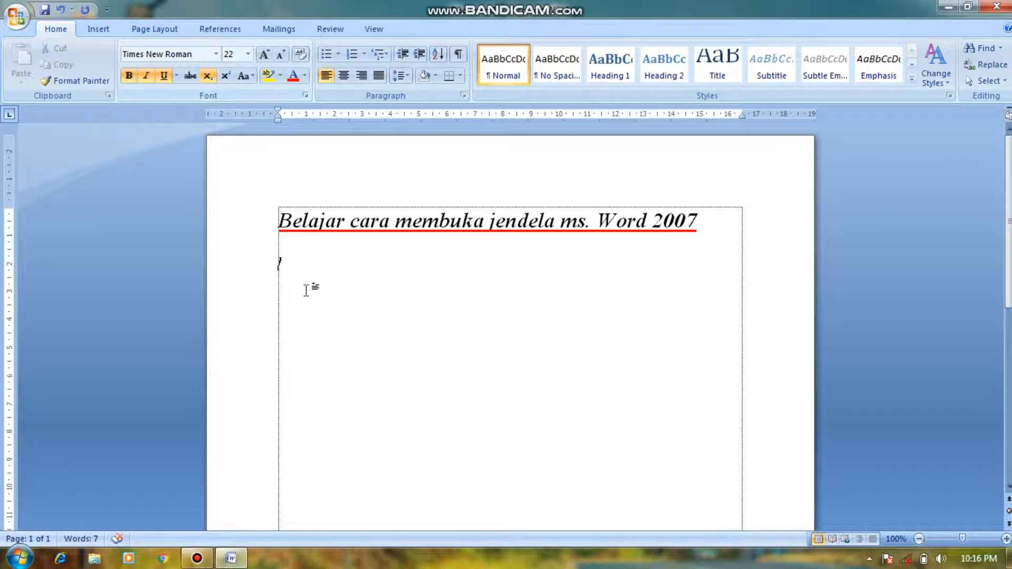
{"action": "type", "text": "gu"}
{"action": "key", "text": "BackSpace"}
{"action": "key", "text": "BackSpace"}
Step: Try the superscript text "aa" on the new line and erase it
{"action": "left_click", "coordinate": [225, 75]}
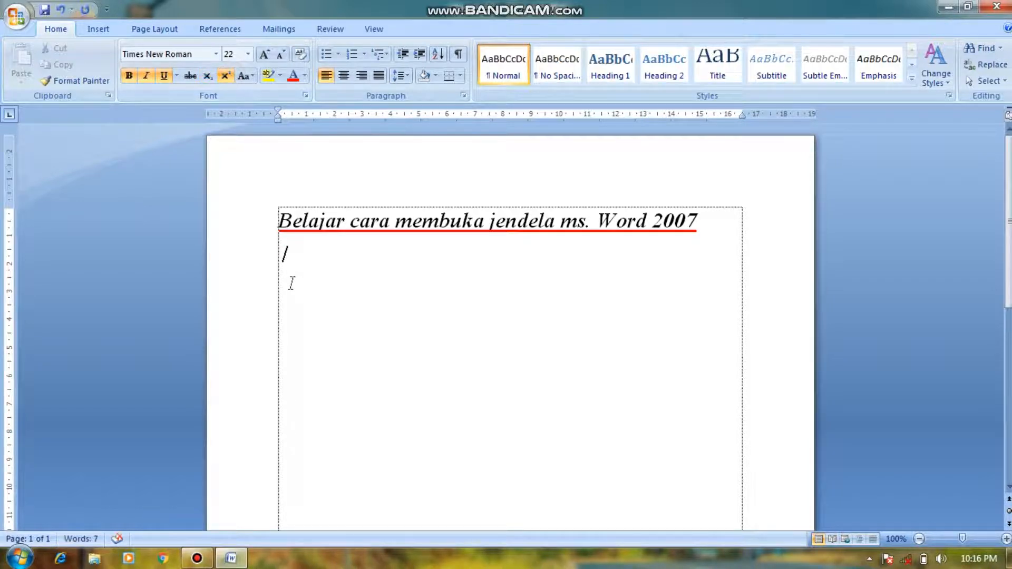
{"action": "type", "text": "aa"}
{"action": "key", "text": "BackSpace"}
{"action": "key", "text": "BackSpace"}
Step: Enter X with a superscript 2 on the line below the sentence
{"action": "left_click", "coordinate": [224, 77]}
{"action": "type", "text": "x"}
{"action": "left_click", "coordinate": [225, 76]}
{"action": "type", "text": "2"}
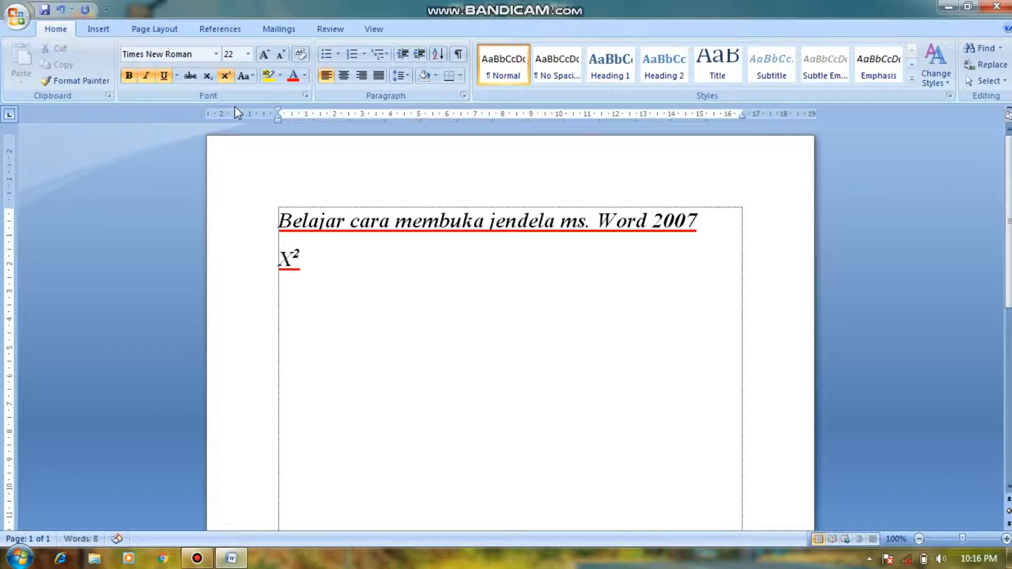
{"action": "left_click", "coordinate": [225, 77]}
Step: Apply Sentence case to the whole first sentence and change it to UPPERCASE
{"action": "left_click", "coordinate": [246, 77]}
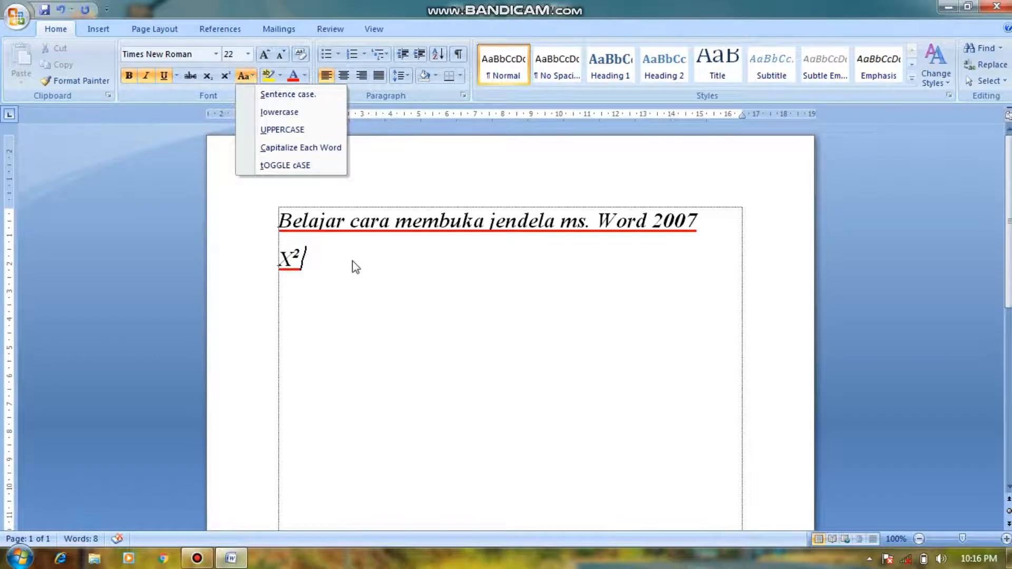
{"action": "left_click", "coordinate": [669, 251]}
{"action": "left_click_drag", "start_coordinate": [706, 222], "coordinate": [278, 221]}
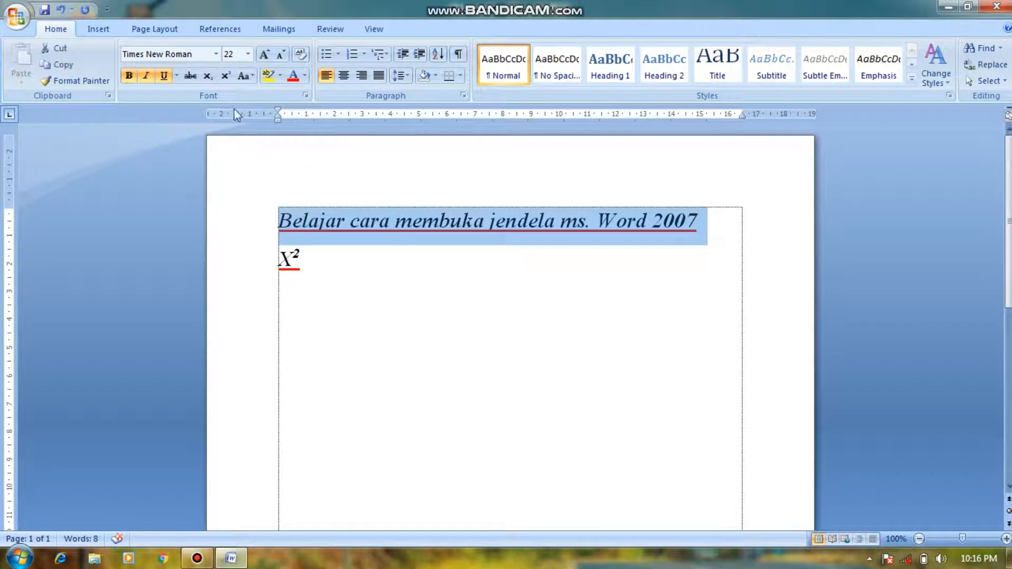
{"action": "left_click", "coordinate": [245, 76]}
{"action": "left_click", "coordinate": [275, 95]}
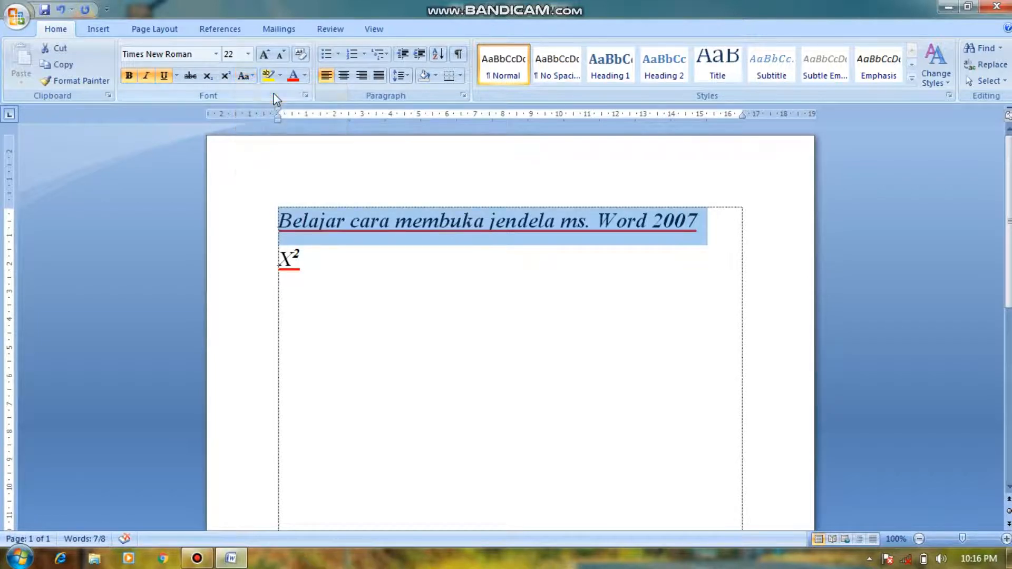
{"action": "left_click", "coordinate": [252, 79]}
{"action": "left_click", "coordinate": [274, 129]}
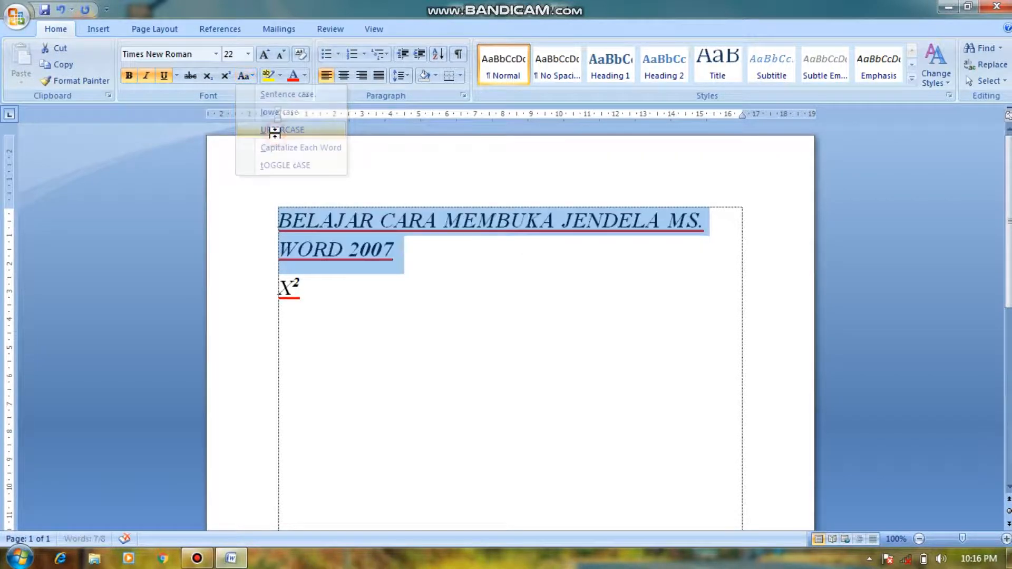
Step: Change the first sentence to lowercase and on to Capitalize Each Word
{"action": "left_click", "coordinate": [243, 76]}
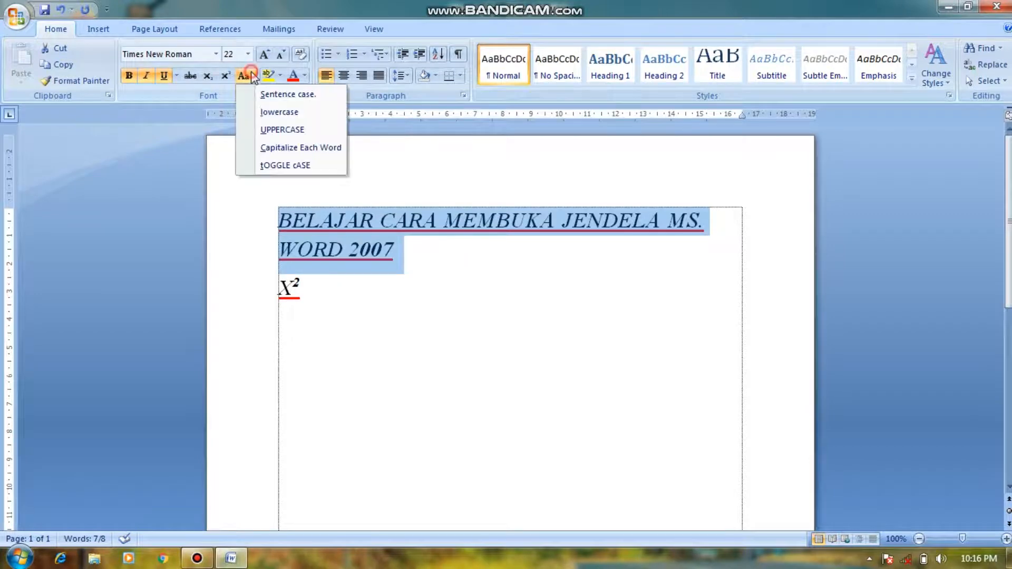
{"action": "left_click", "coordinate": [294, 113]}
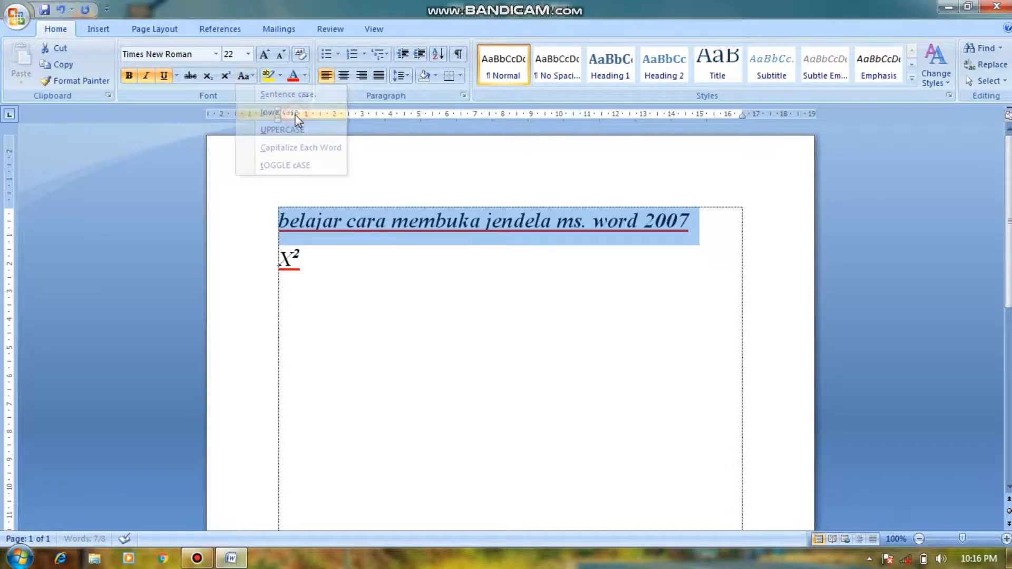
{"action": "left_click", "coordinate": [253, 78]}
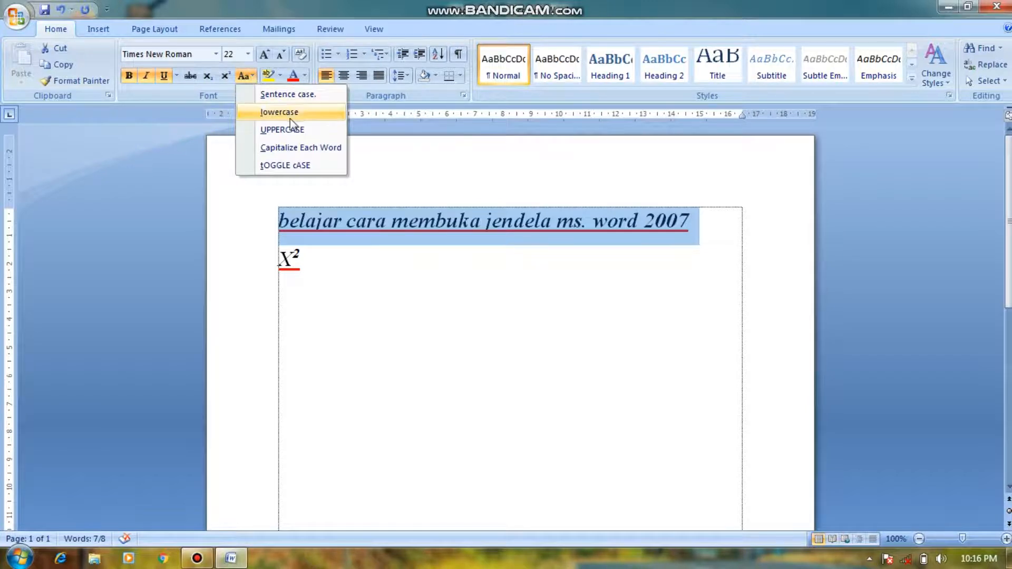
{"action": "left_click", "coordinate": [298, 148]}
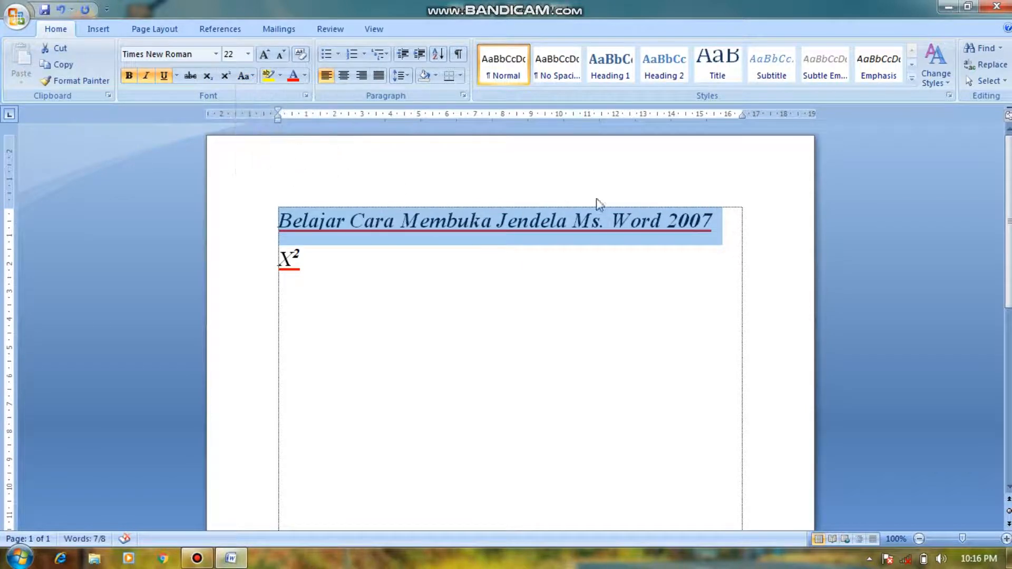
Step: Cycle the case of the first sentence through Sentence case, lowercase and UPPERCASE
{"action": "left_click", "coordinate": [254, 77]}
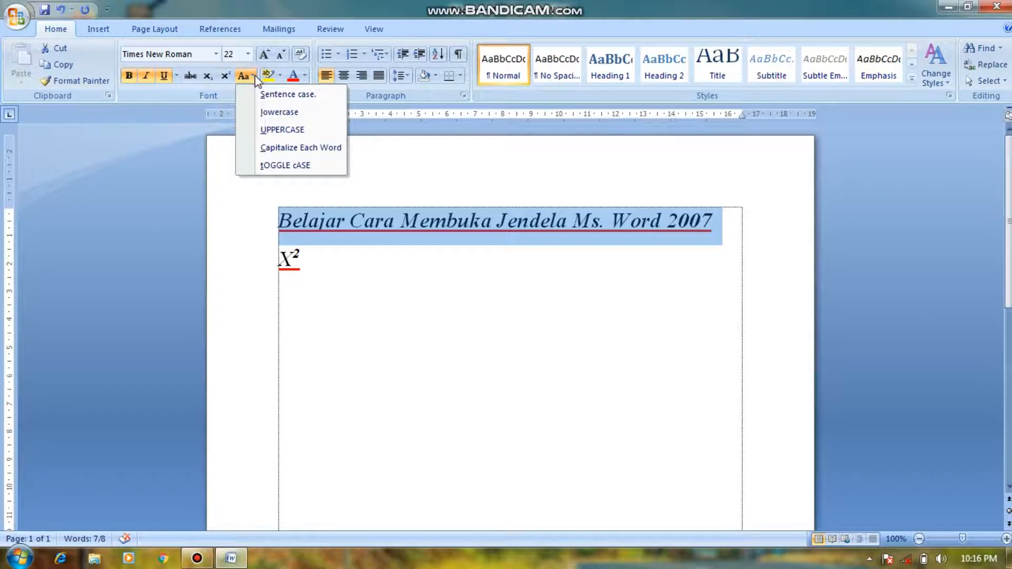
{"action": "left_click", "coordinate": [272, 95]}
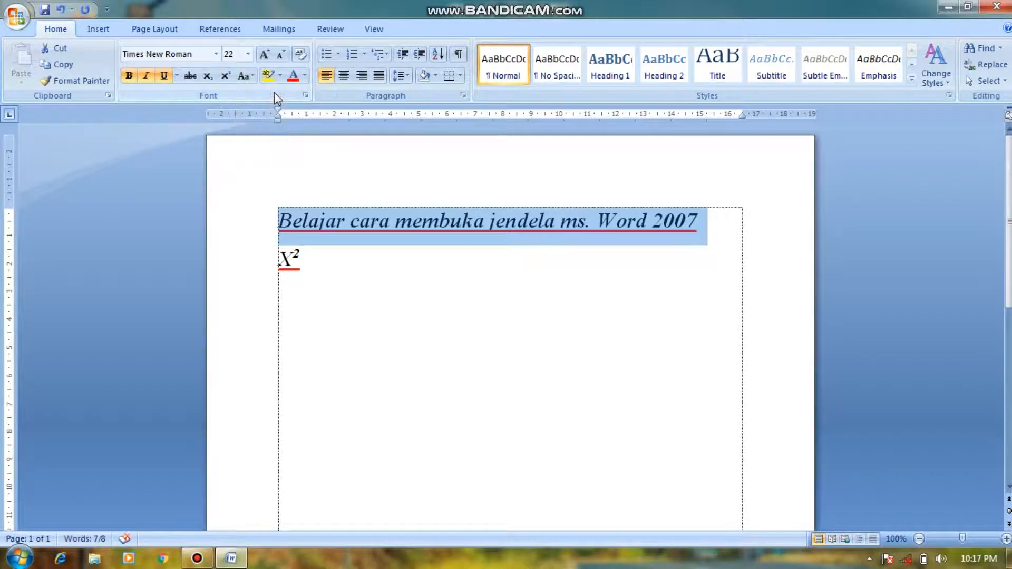
{"action": "left_click", "coordinate": [252, 77]}
{"action": "left_click", "coordinate": [271, 112]}
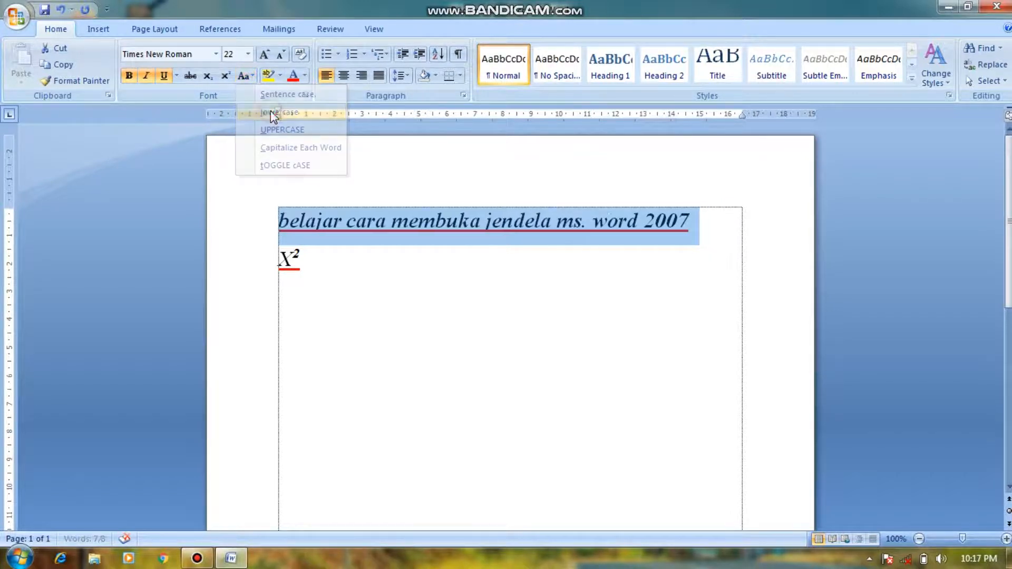
{"action": "left_click", "coordinate": [245, 76]}
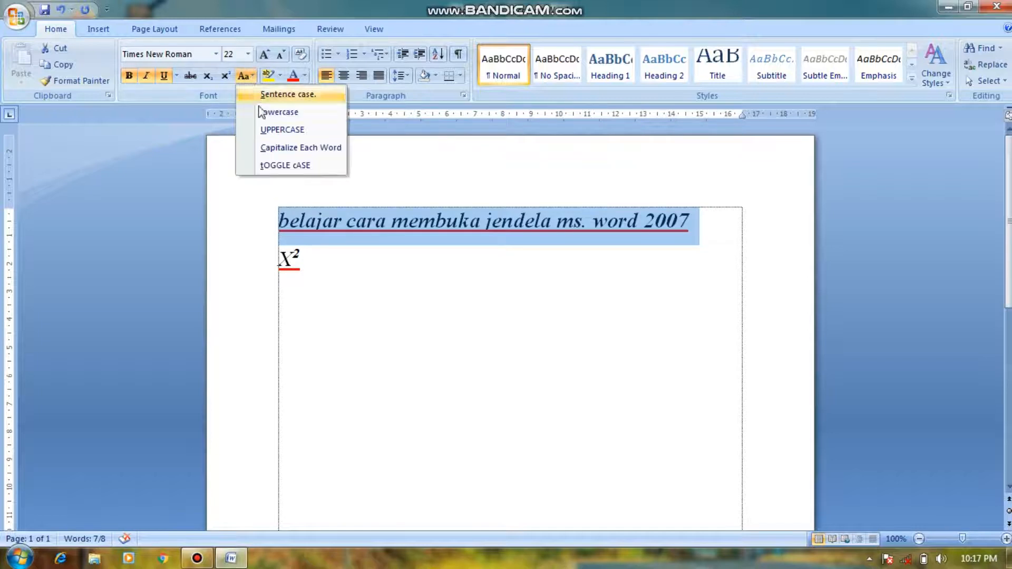
{"action": "left_click", "coordinate": [273, 130]}
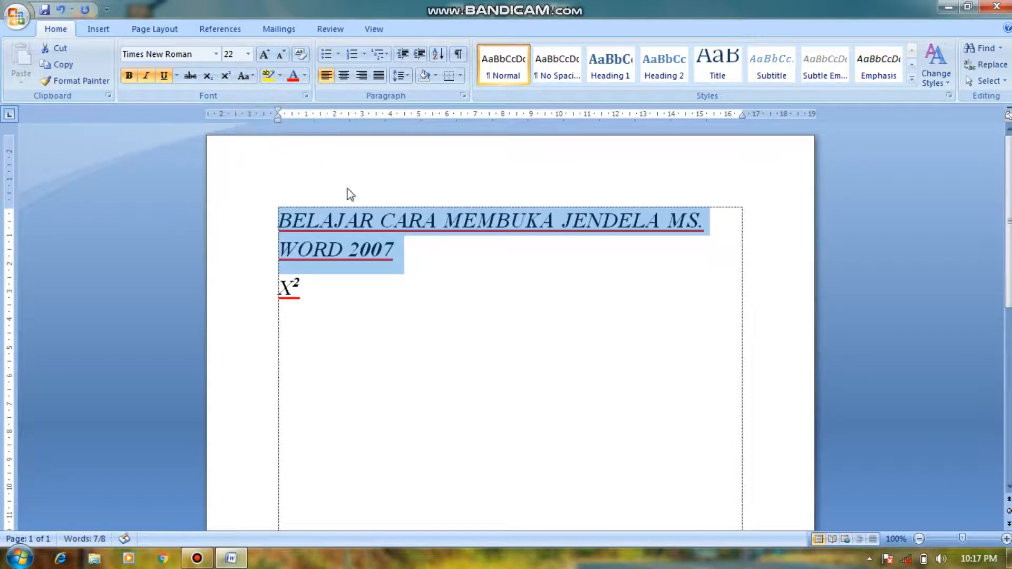
Step: Set the case of the first sentence to Capitalize Each Word and deselect it
{"action": "left_click", "coordinate": [243, 76]}
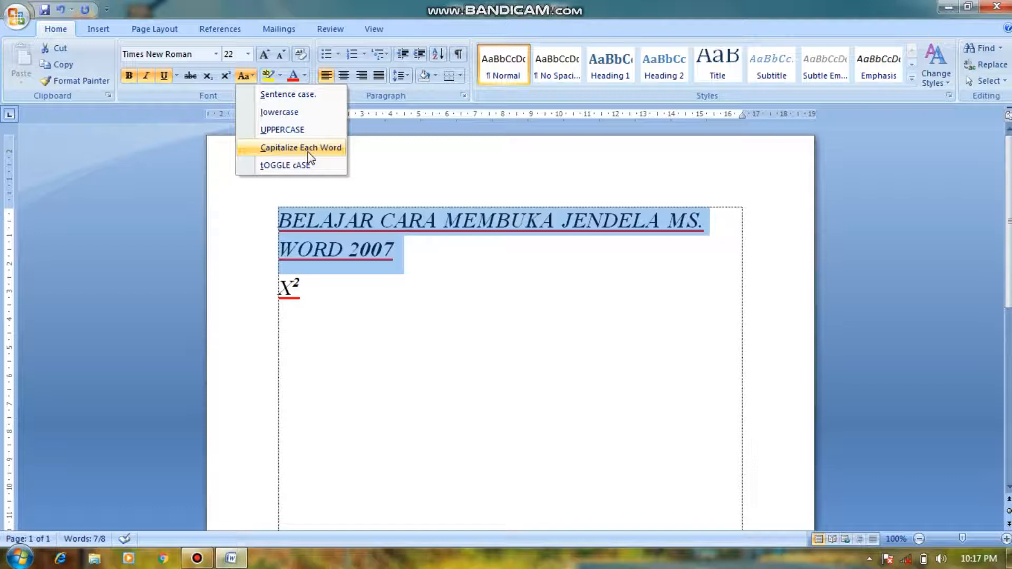
{"action": "left_click", "coordinate": [309, 152]}
{"action": "left_click", "coordinate": [481, 258]}
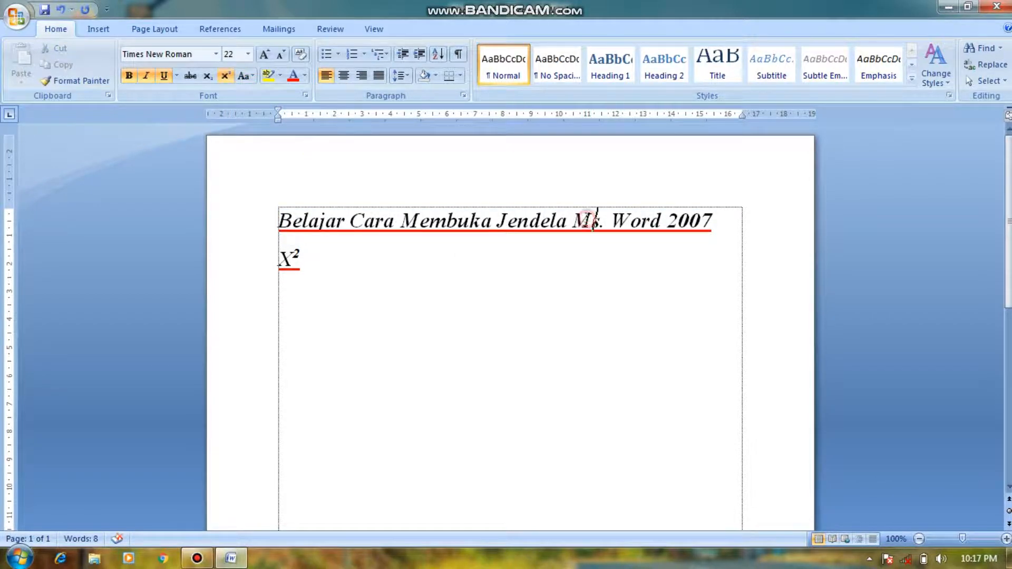
Step: Point out the initial letters of "Ms.", "Jendela" and "Membuka", and dismiss the Windows color scheme prompt
{"action": "left_click_drag", "start_coordinate": [598, 220], "coordinate": [567, 220]}
{"action": "left_click_drag", "start_coordinate": [496, 219], "coordinate": [507, 220]}
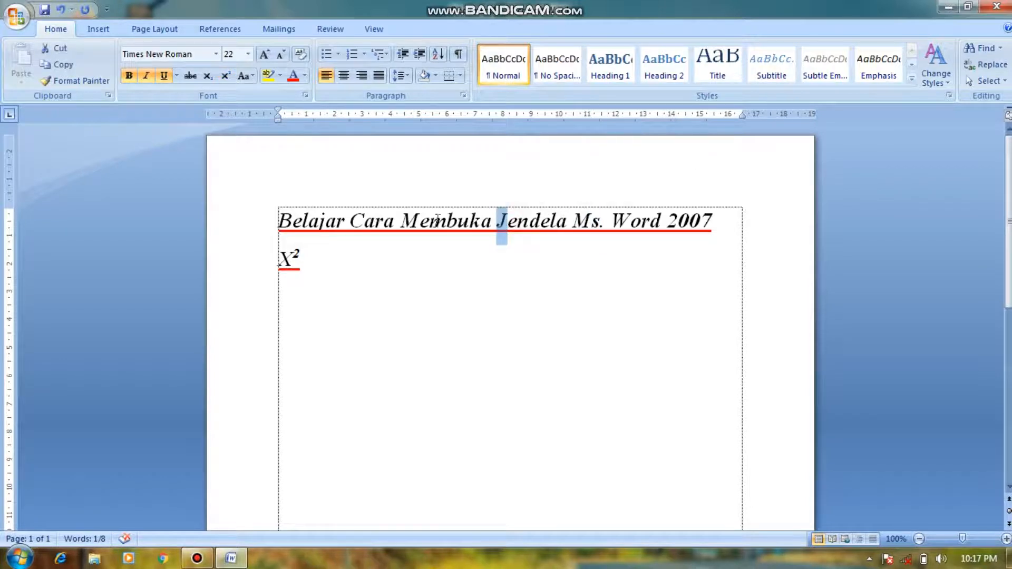
{"action": "left_click_drag", "start_coordinate": [422, 221], "coordinate": [412, 223]}
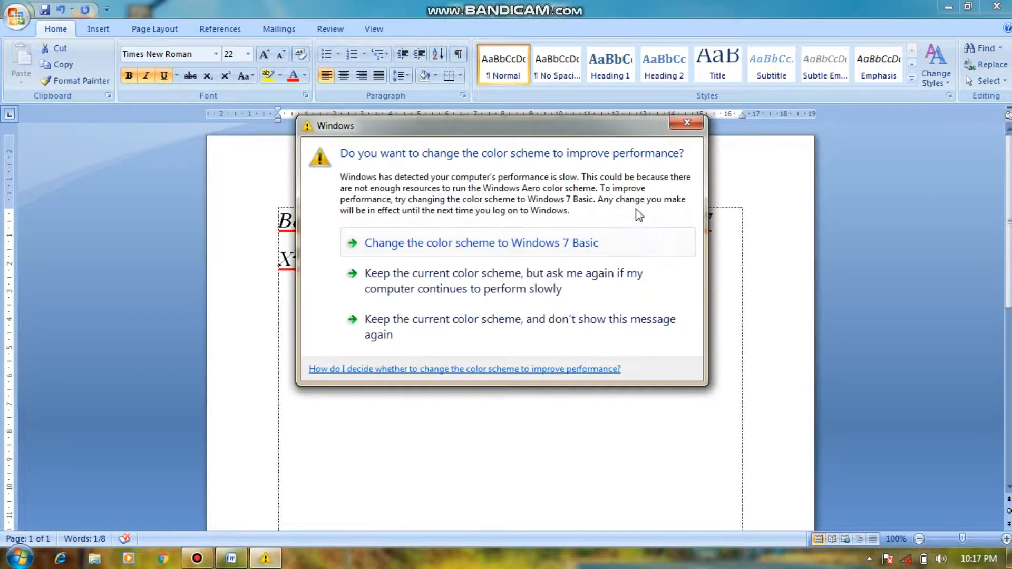
{"action": "left_click", "coordinate": [693, 128]}
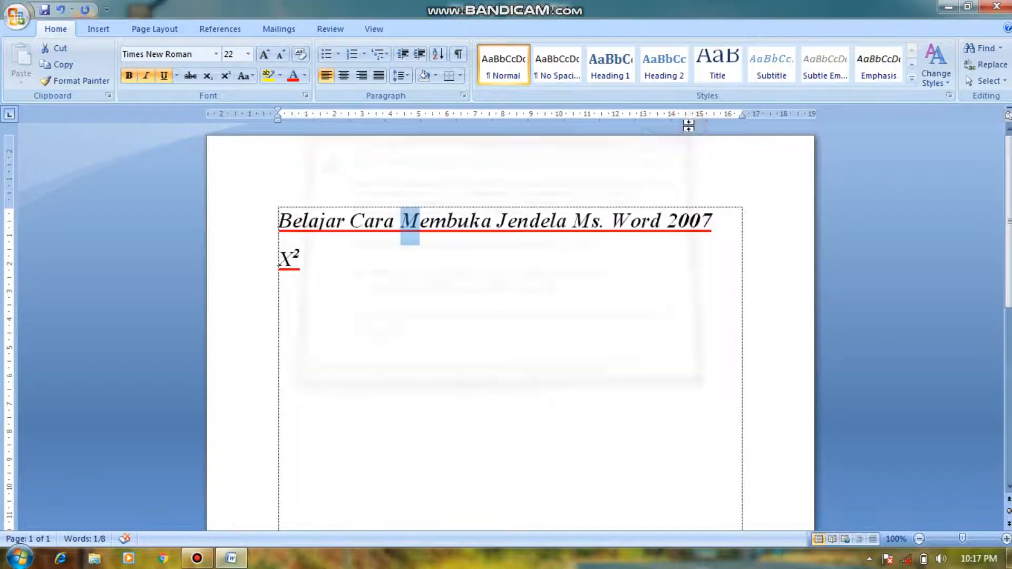
{"action": "left_click", "coordinate": [288, 158]}
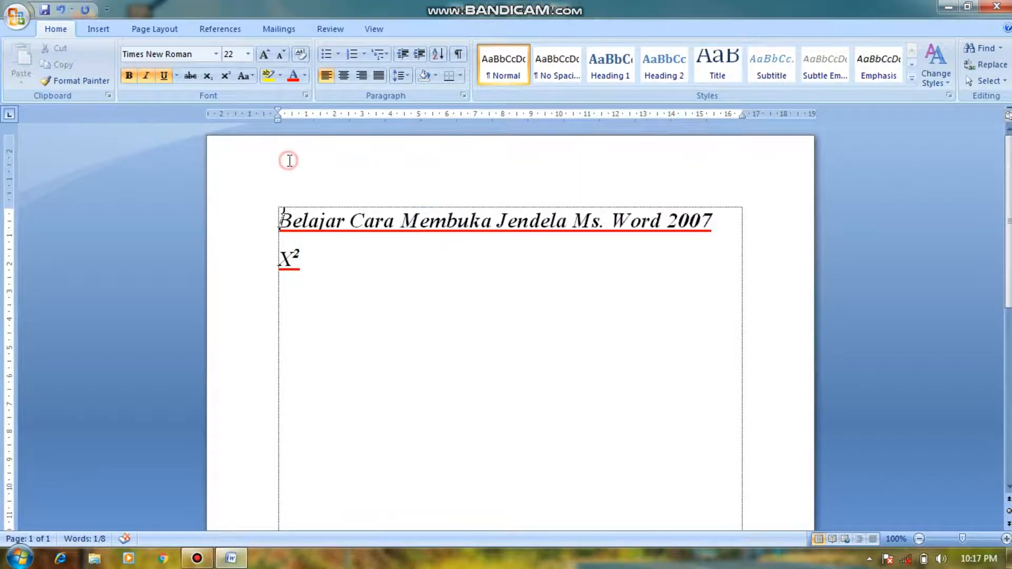
{"action": "left_click", "coordinate": [328, 219]}
Step: Highlight the whole first sentence in green
{"action": "left_click_drag", "start_coordinate": [712, 219], "coordinate": [271, 220]}
{"action": "left_click", "coordinate": [281, 75]}
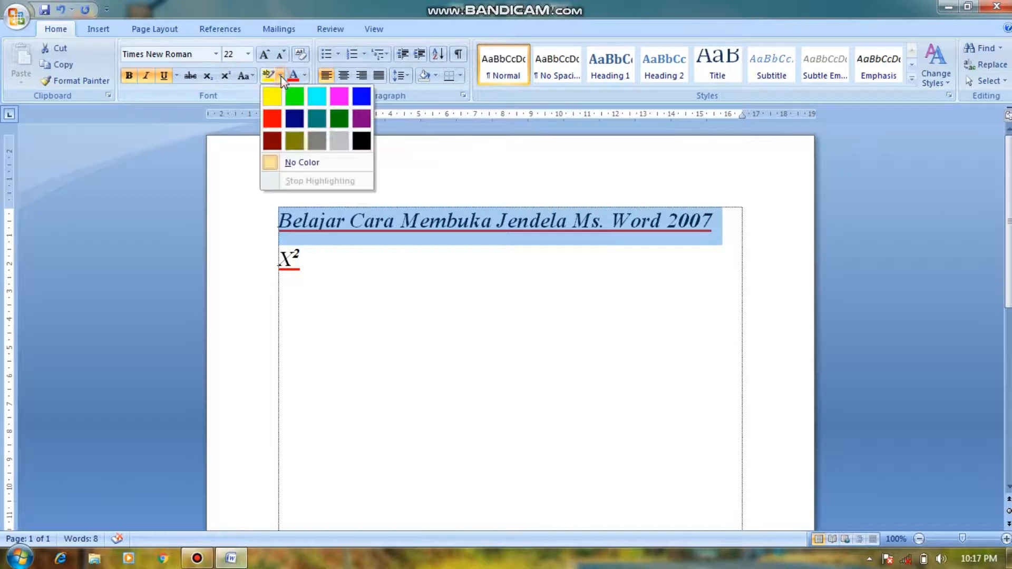
{"action": "left_click", "coordinate": [292, 95]}
{"action": "left_click", "coordinate": [388, 202]}
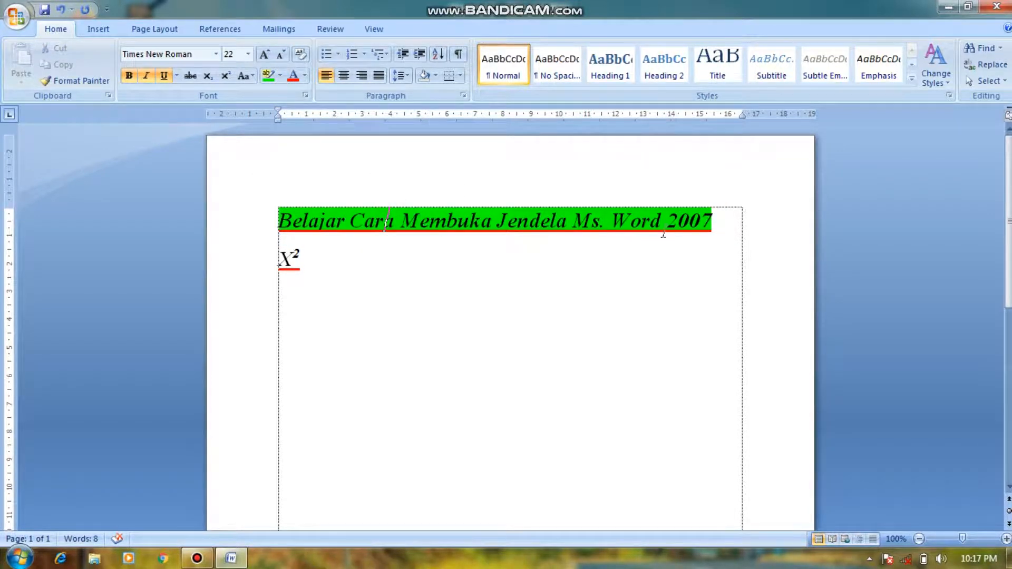
Step: Set the font color of the whole first sentence to standard red
{"action": "left_click_drag", "start_coordinate": [719, 227], "coordinate": [317, 226]}
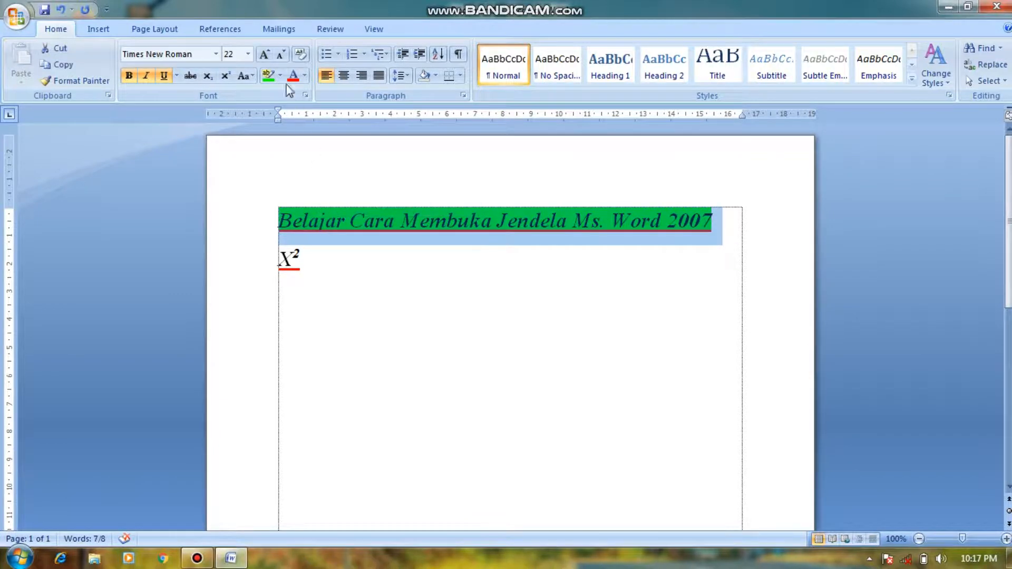
{"action": "left_click", "coordinate": [305, 76]}
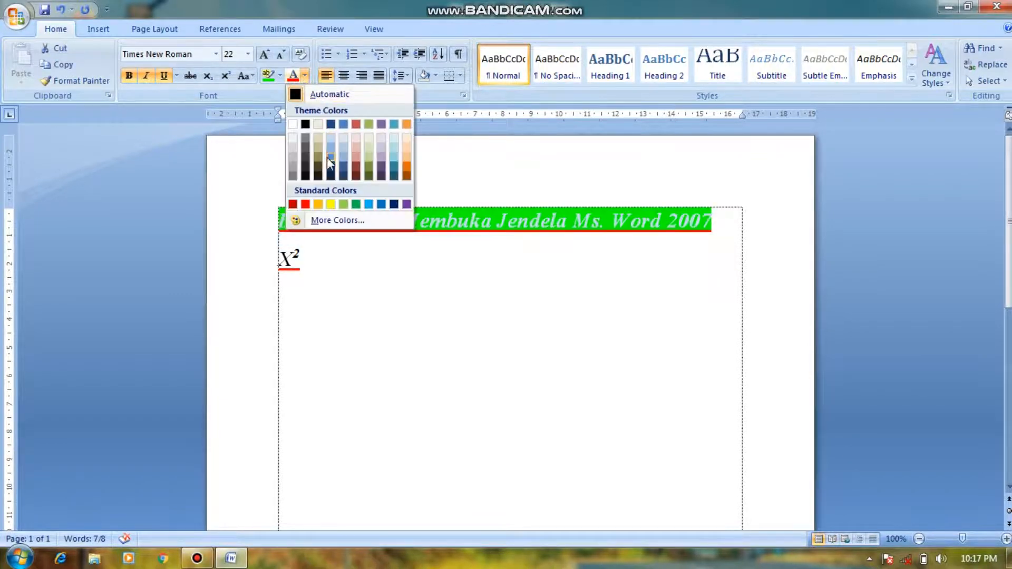
{"action": "left_click", "coordinate": [306, 204]}
{"action": "left_click", "coordinate": [521, 251]}
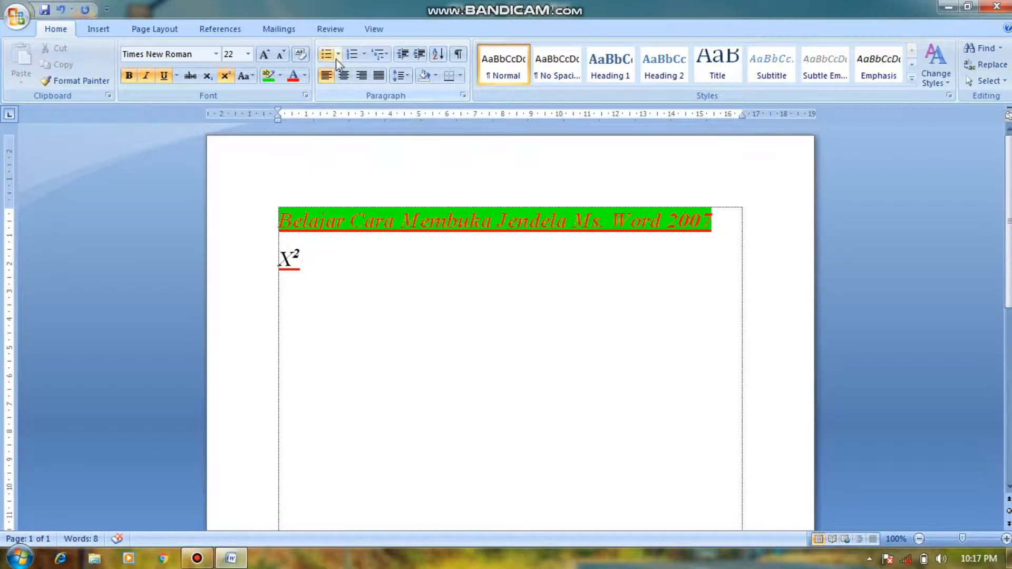
Step: Start a bulleted line below the X² line, try the text "112" in it and erase that text
{"action": "double_click", "coordinate": [284, 300]}
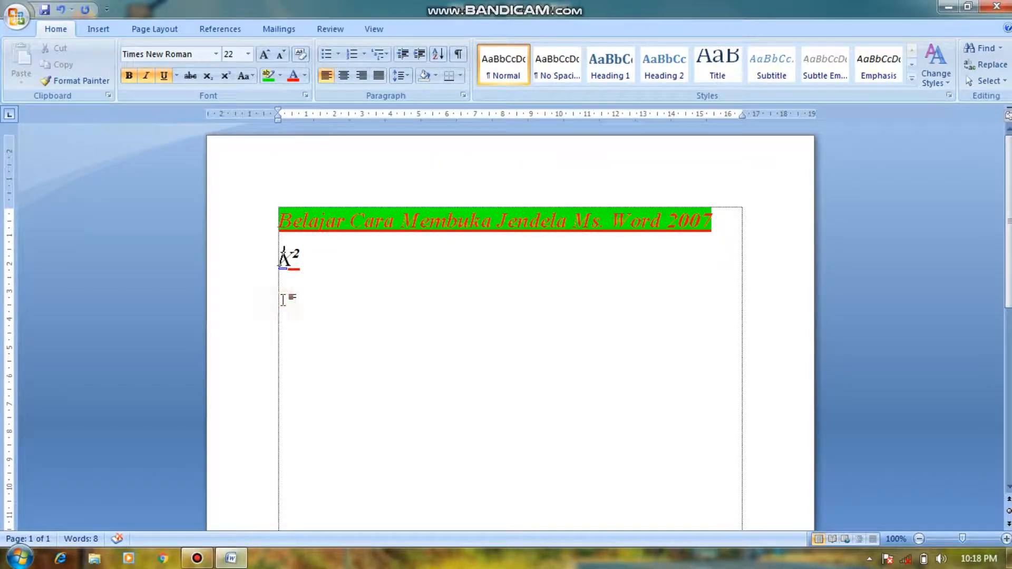
{"action": "left_click", "coordinate": [327, 54]}
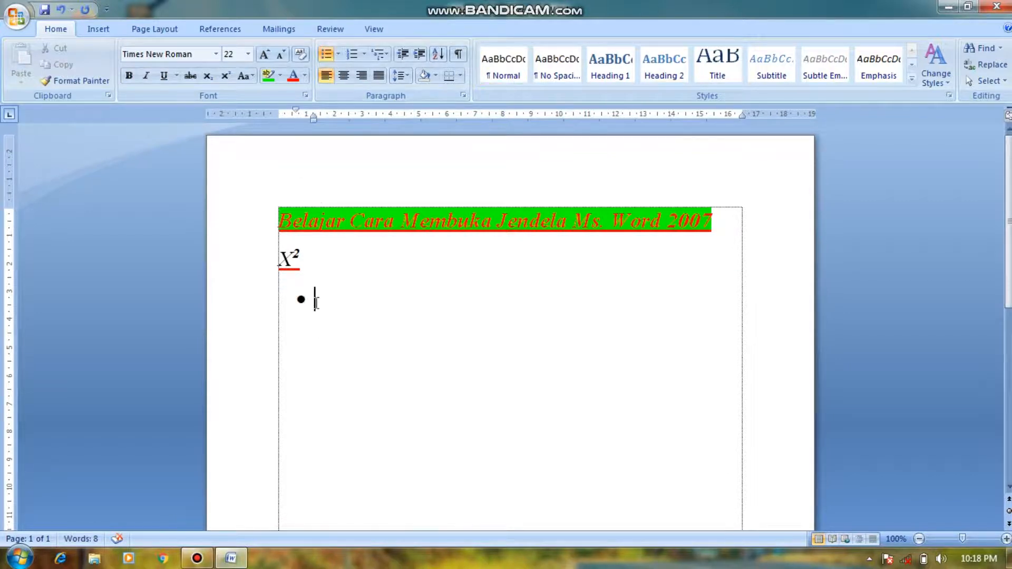
{"action": "type", "text": "112"}
{"action": "key", "text": "BackSpace"}
{"action": "key", "text": "BackSpace"}
{"action": "key", "text": "BackSpace"}
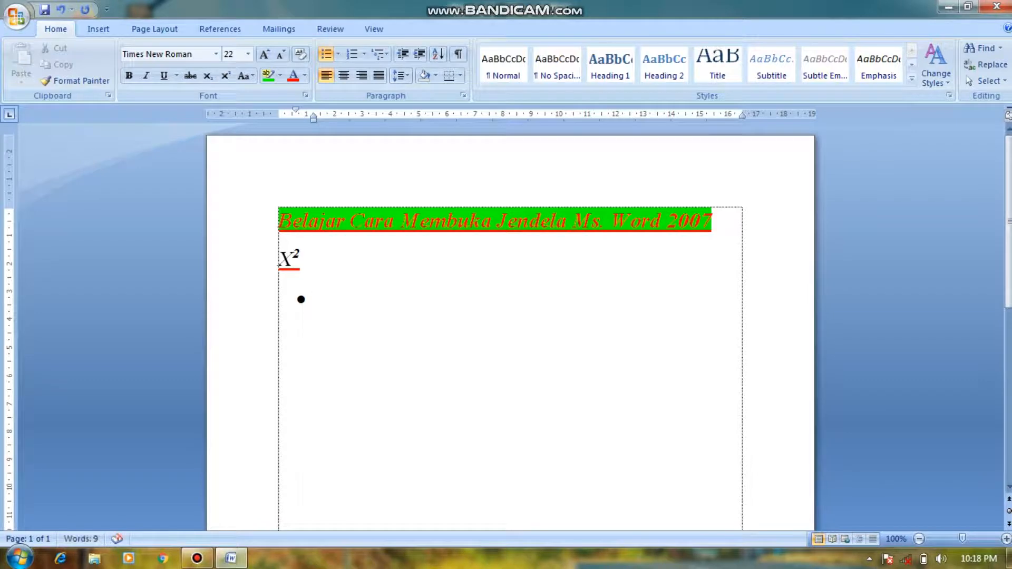